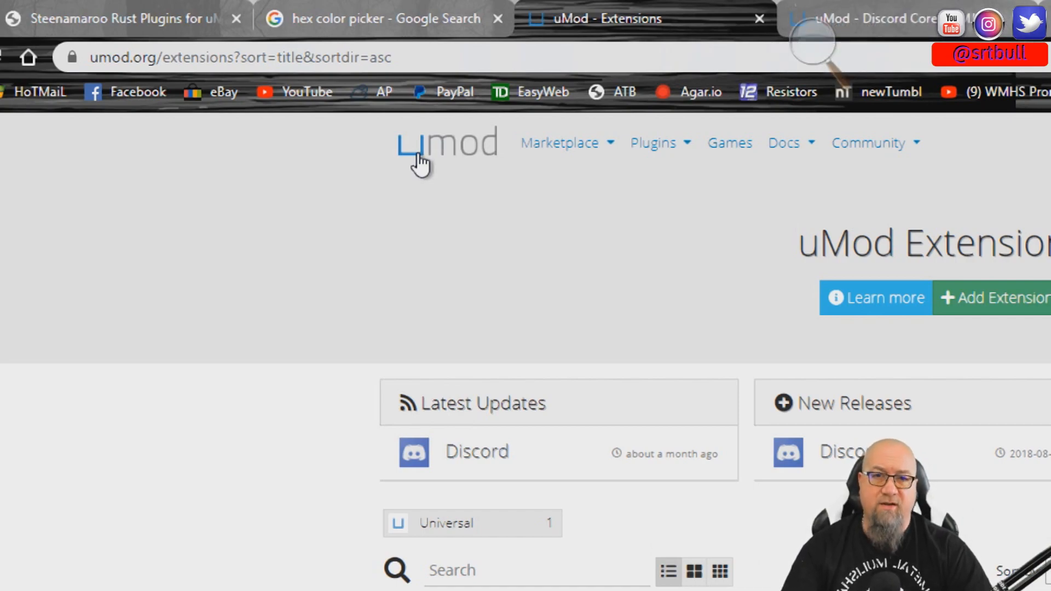
# - Keep the downloaded Oxide.Ext.Discord.dll file despite the browser's safety check
pyautogui.press('super+minus')
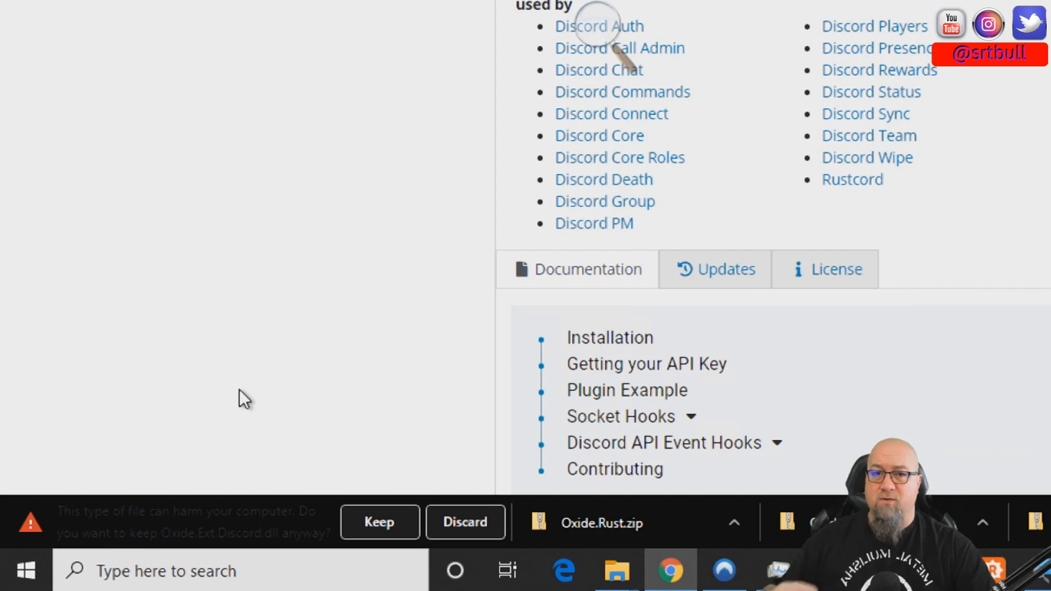
pyautogui.click(370, 520)
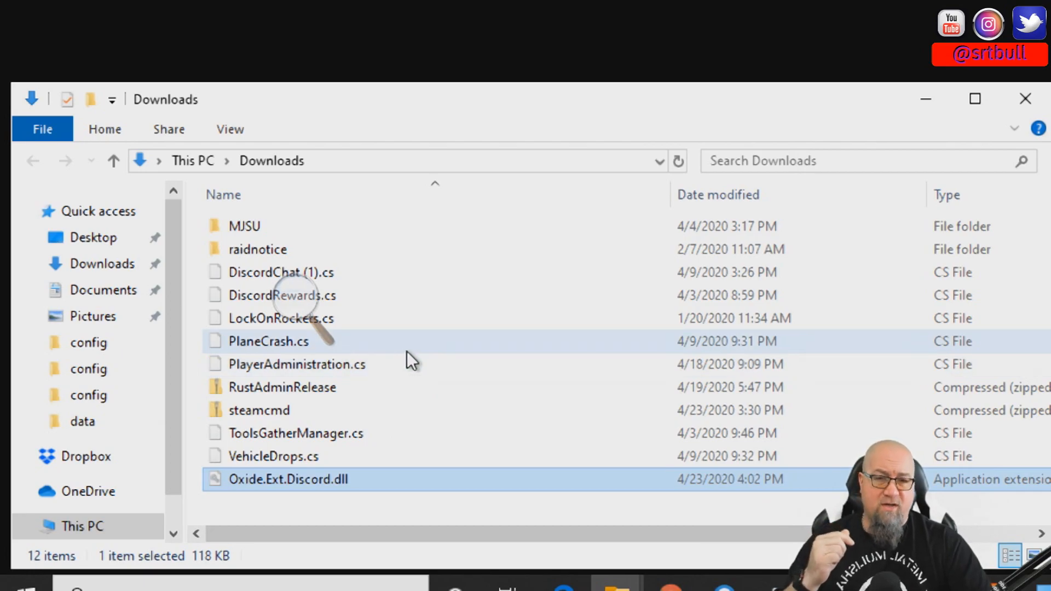
pyautogui.press('super+minus')
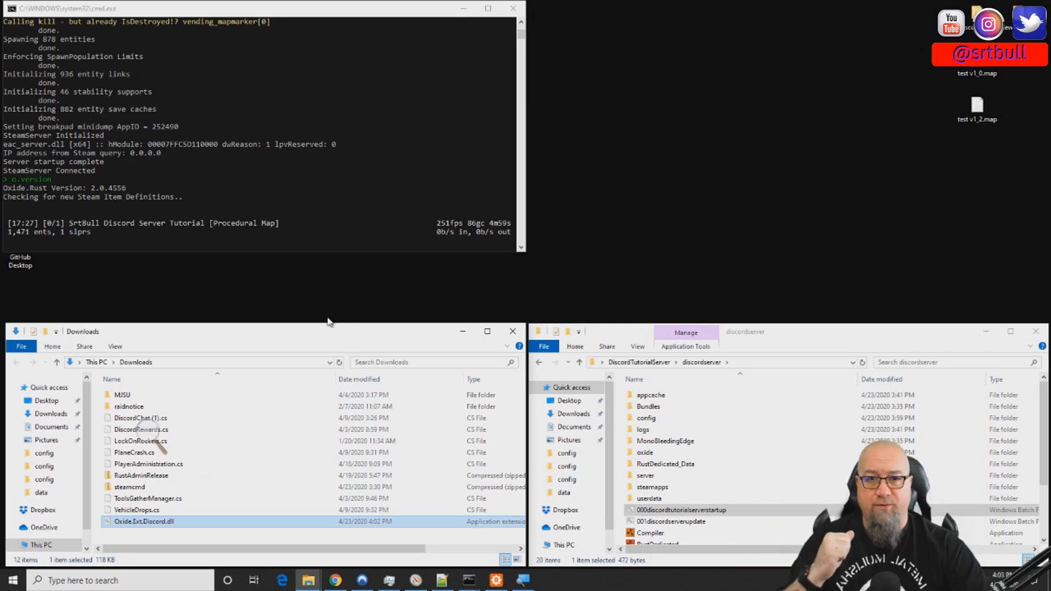
# - Paste Oxide.Ext.Discord.dll into the Managed folder inside RustDedicated_Data of the discordserver directory
pyautogui.press('super+plus')
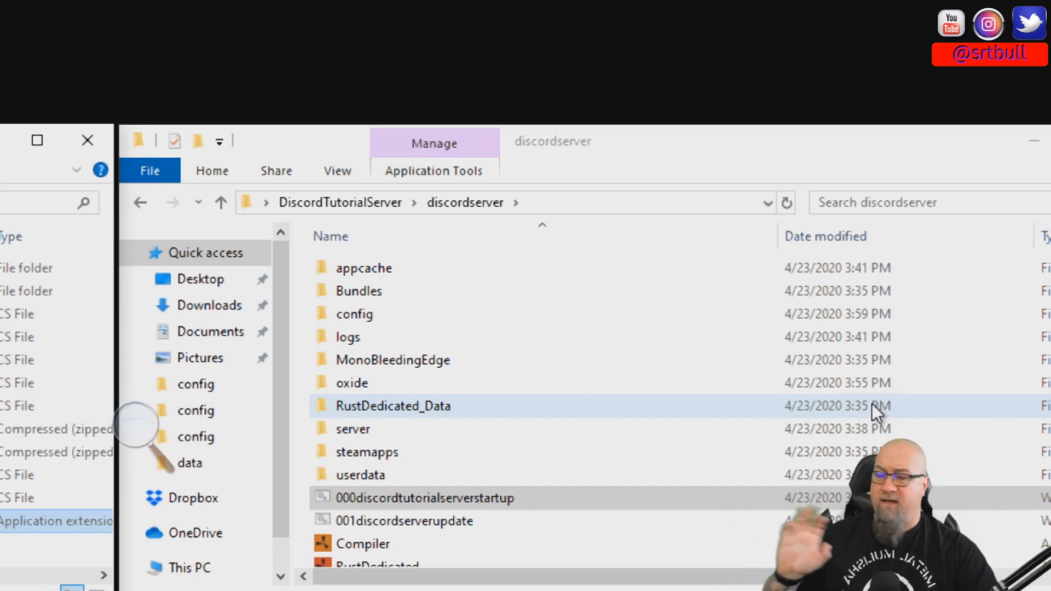
pyautogui.doubleClick(383, 405)
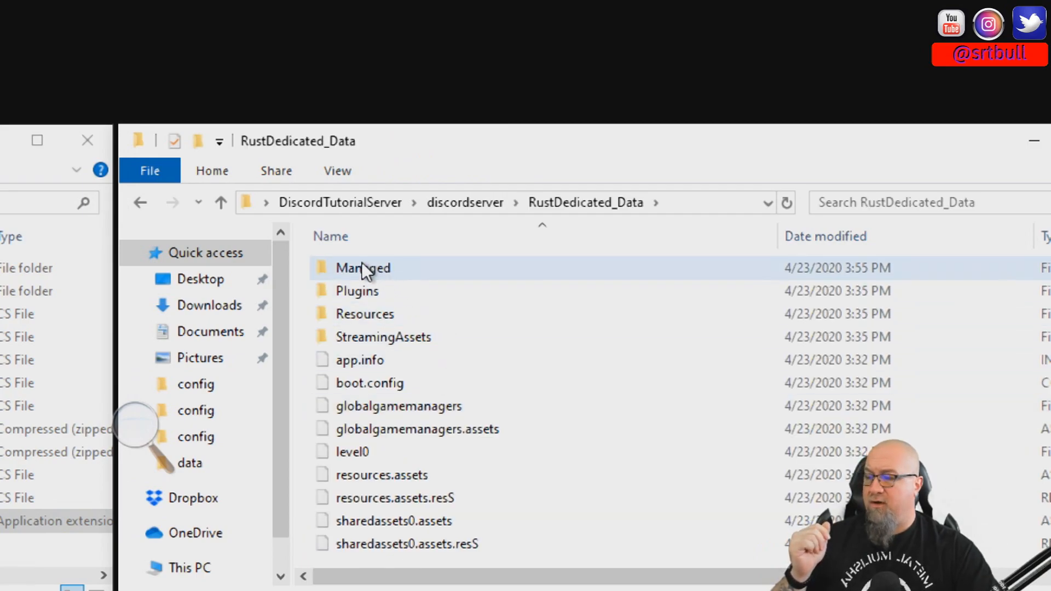
pyautogui.doubleClick(363, 266)
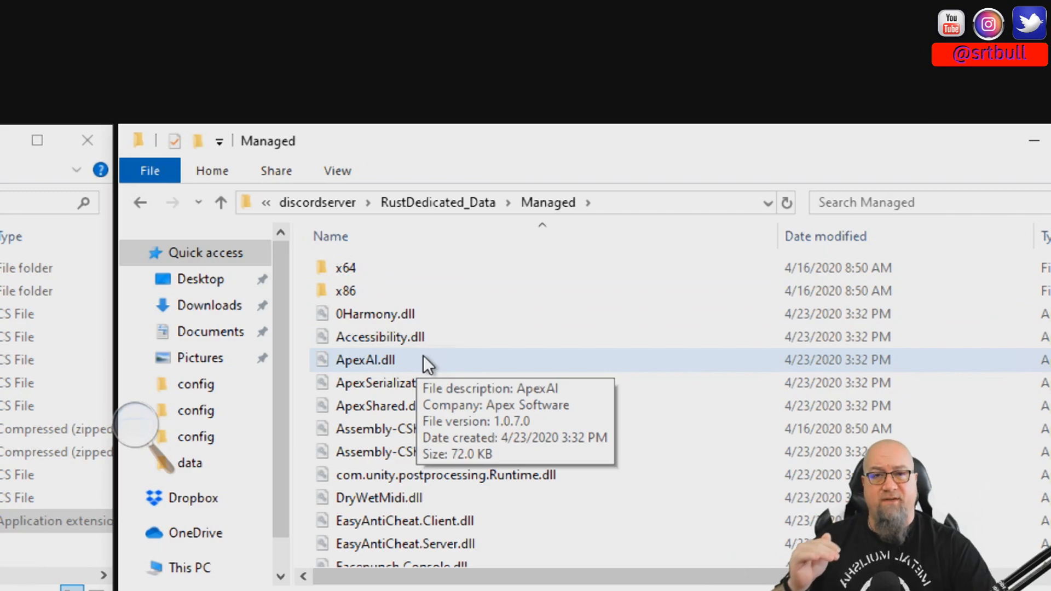
pyautogui.click(521, 469)
pyautogui.hotkey('ctrl', 'v')
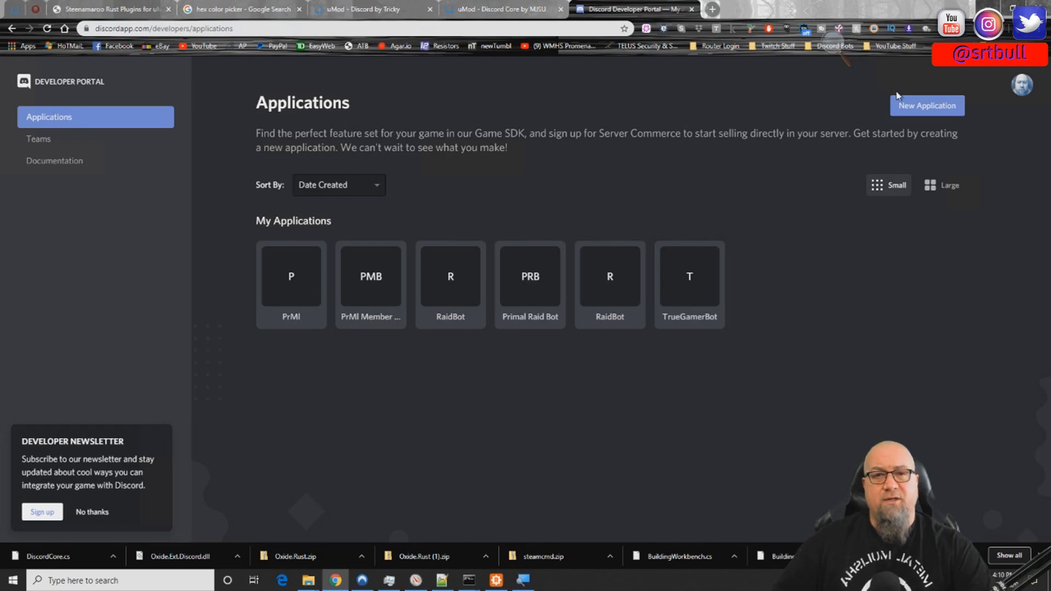
# - Create a new Discord application named "Srtbull YouTube Discord Tutorial"
pyautogui.click(921, 110)
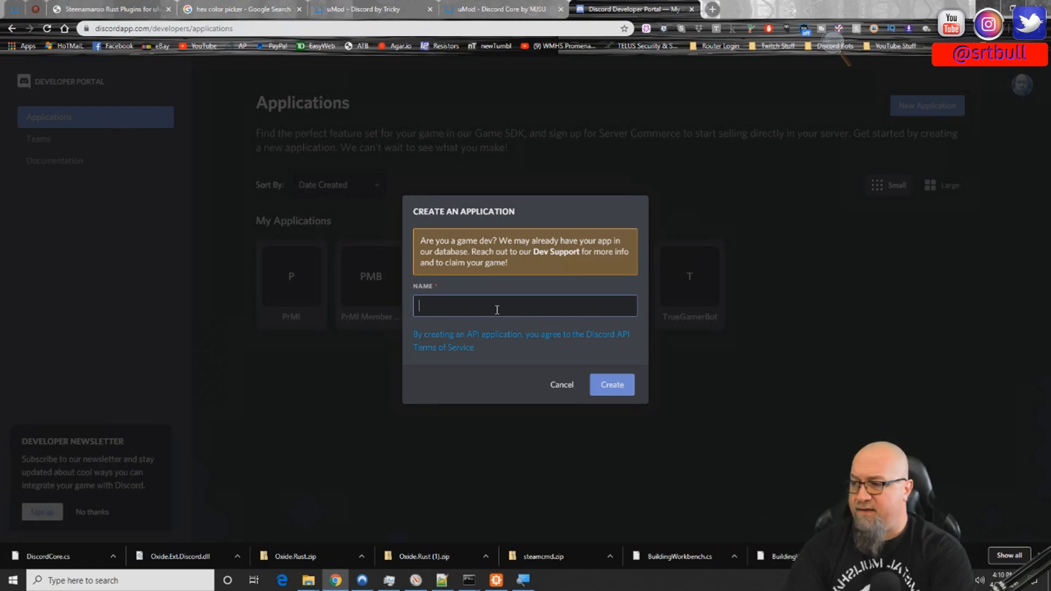
pyautogui.write('Srtbull YouTube Discord Tutorial')
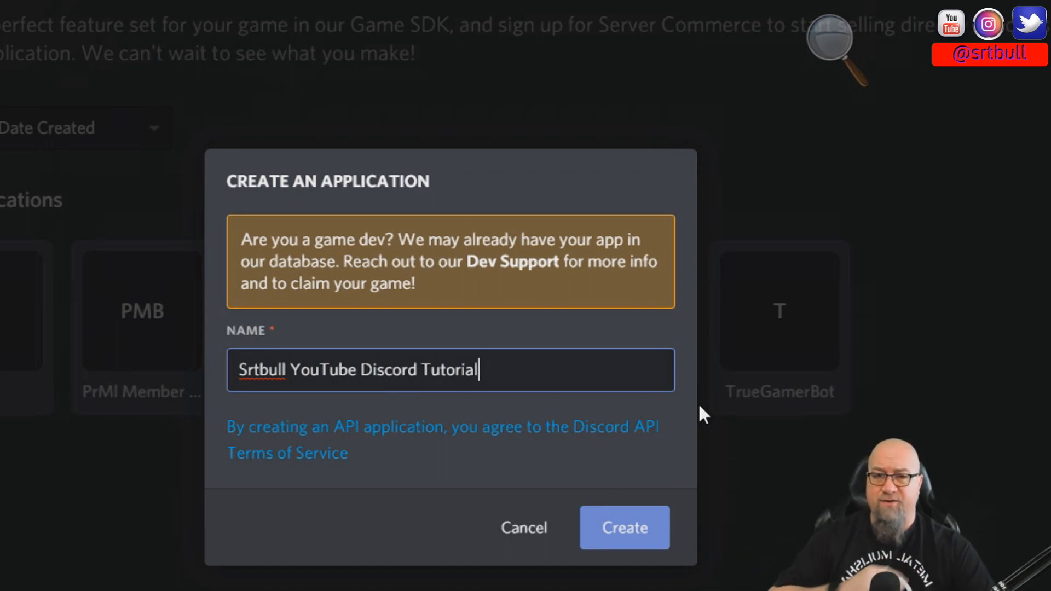
pyautogui.press('Return')
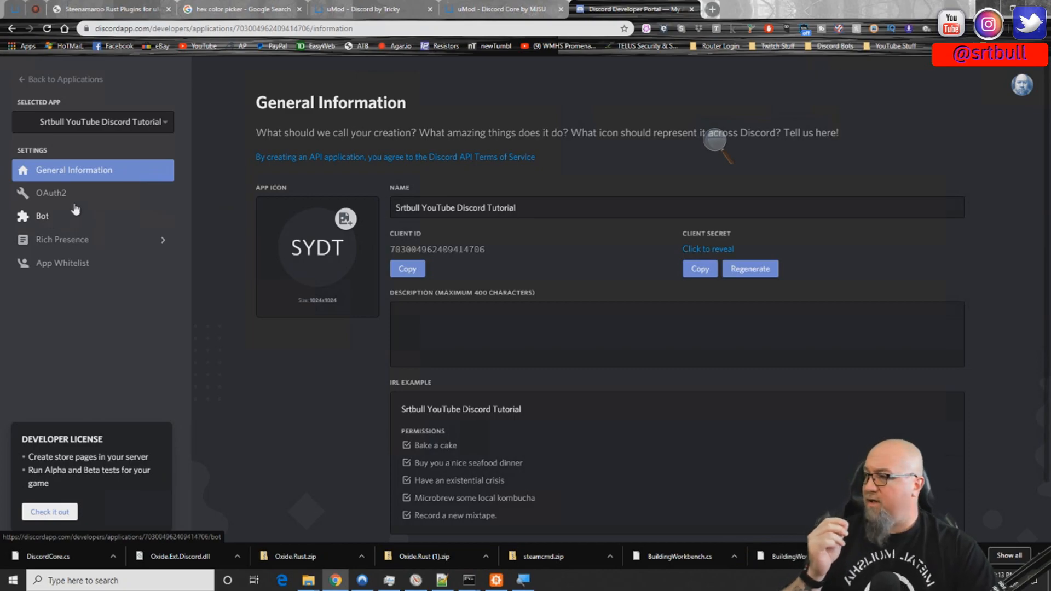
# - Add a bot user to the Srtbull YouTube Discord Tutorial application and accept the confirmation
pyautogui.click(43, 221)
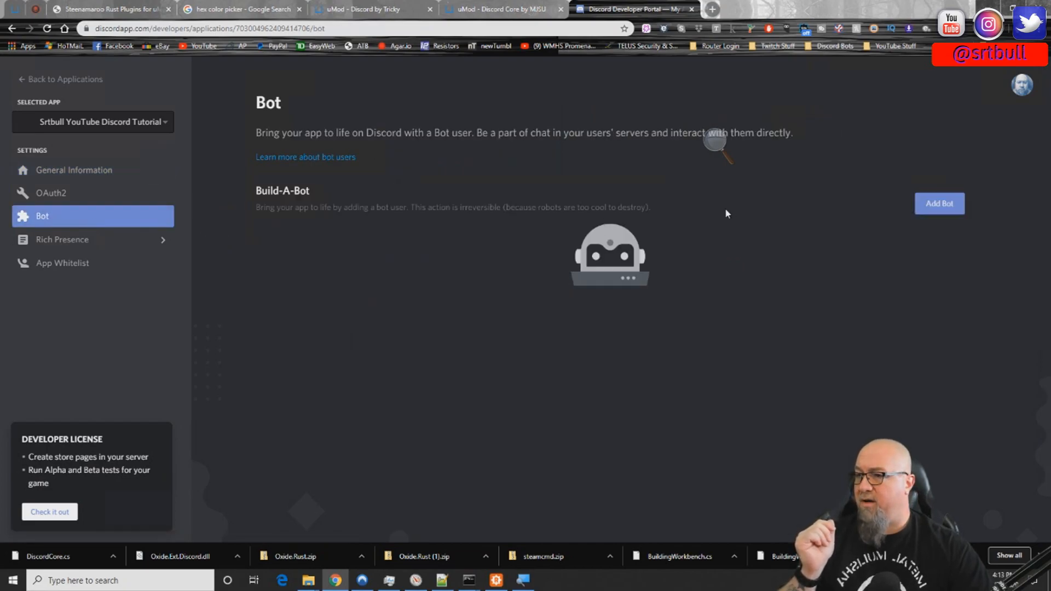
pyautogui.click(943, 206)
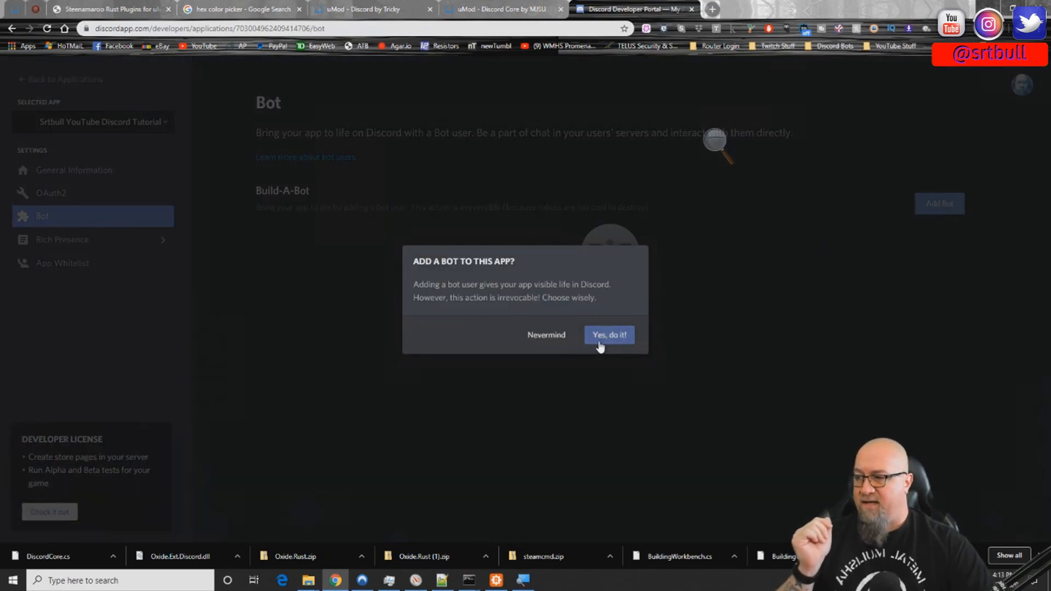
pyautogui.click(618, 338)
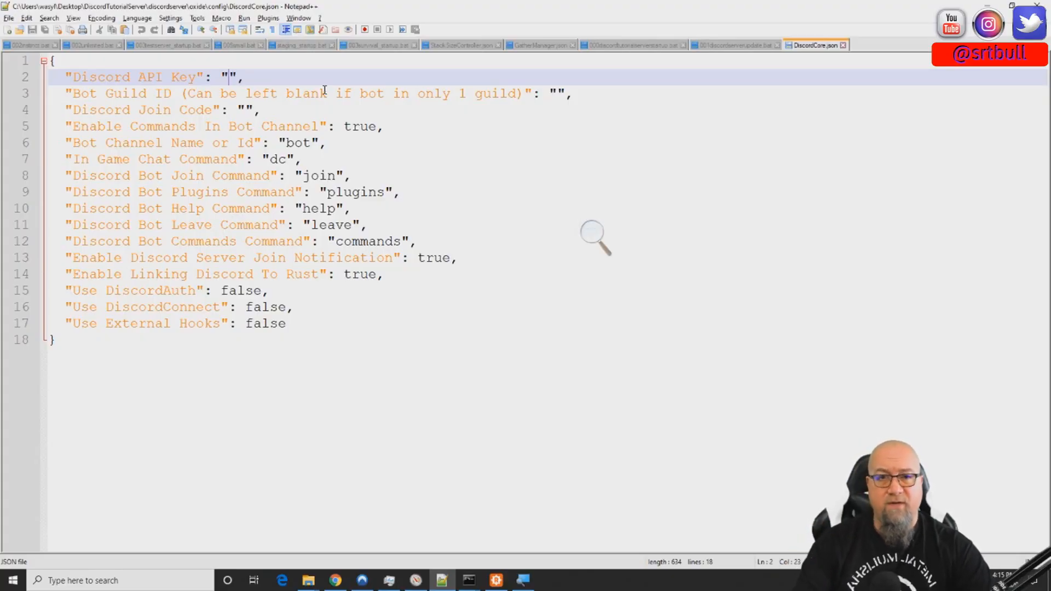
# - In Notepad++, paste the bot token as the Discord API Key value in DiscordCore.json
pyautogui.hotkey('ctrl', 'v')
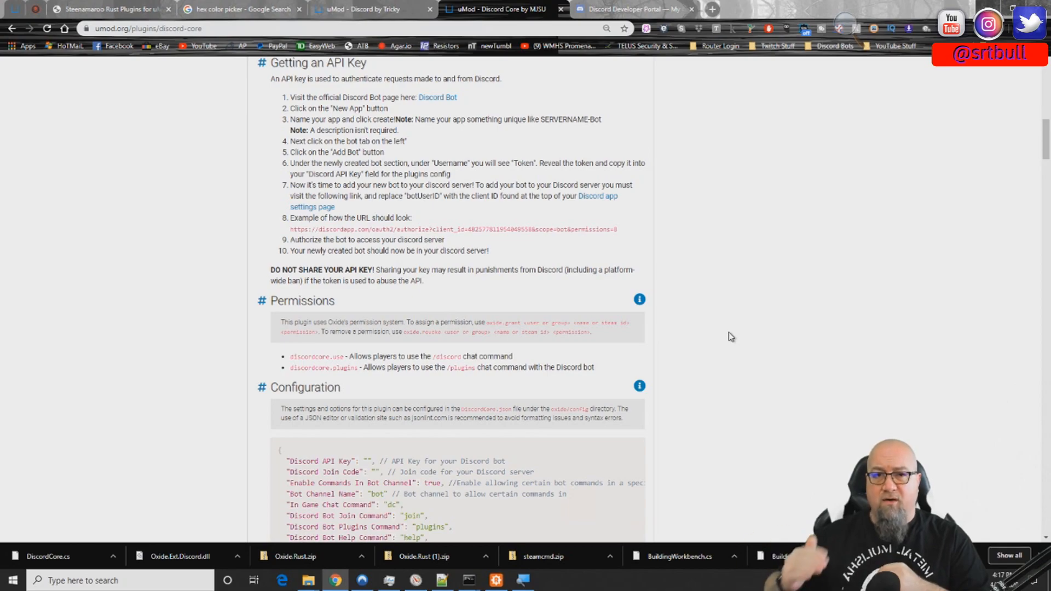
# - Copy the example bot authorization URL from the Discord Core instructions into a new browser tab and select its client ID
pyautogui.moveTo(619, 229); pyautogui.dragTo(271, 231)
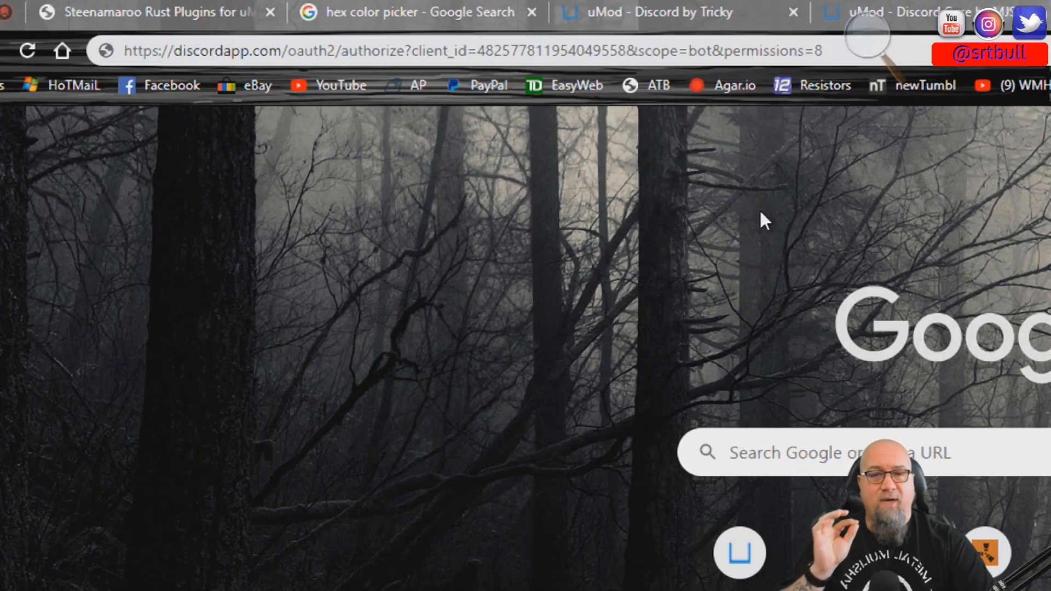
pyautogui.doubleClick(543, 50)
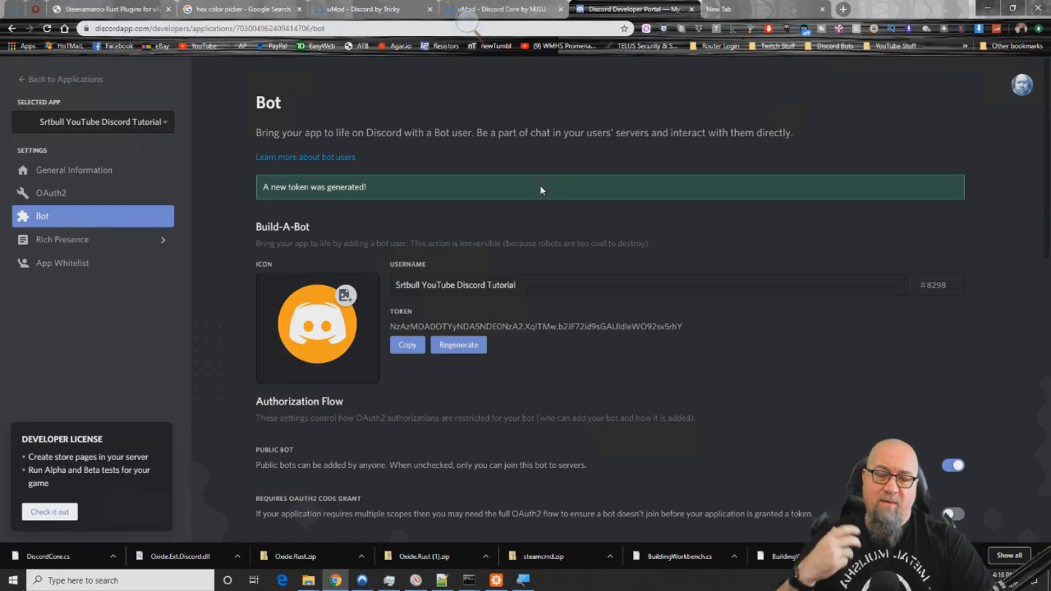
# - Copy the client ID from the application's General Information page in the Discord Developer Portal
pyautogui.click(158, 171)
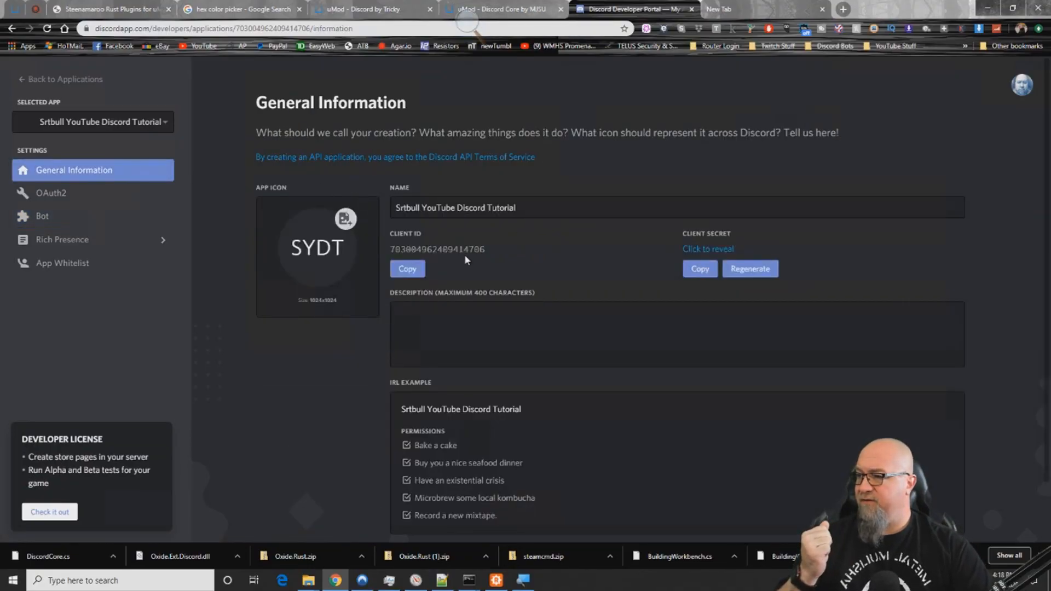
pyautogui.click(407, 269)
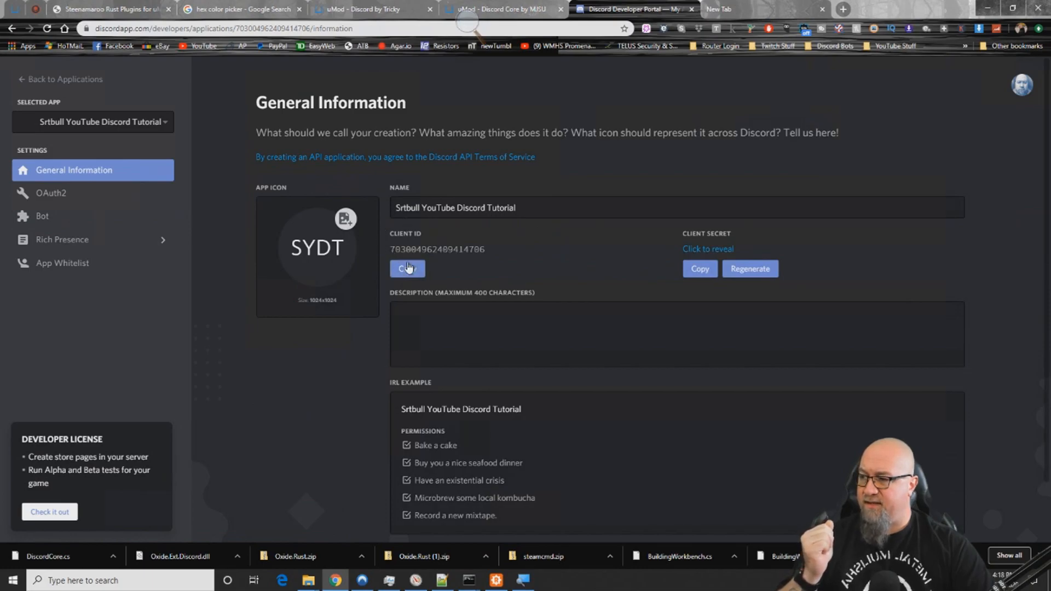
pyautogui.click(411, 272)
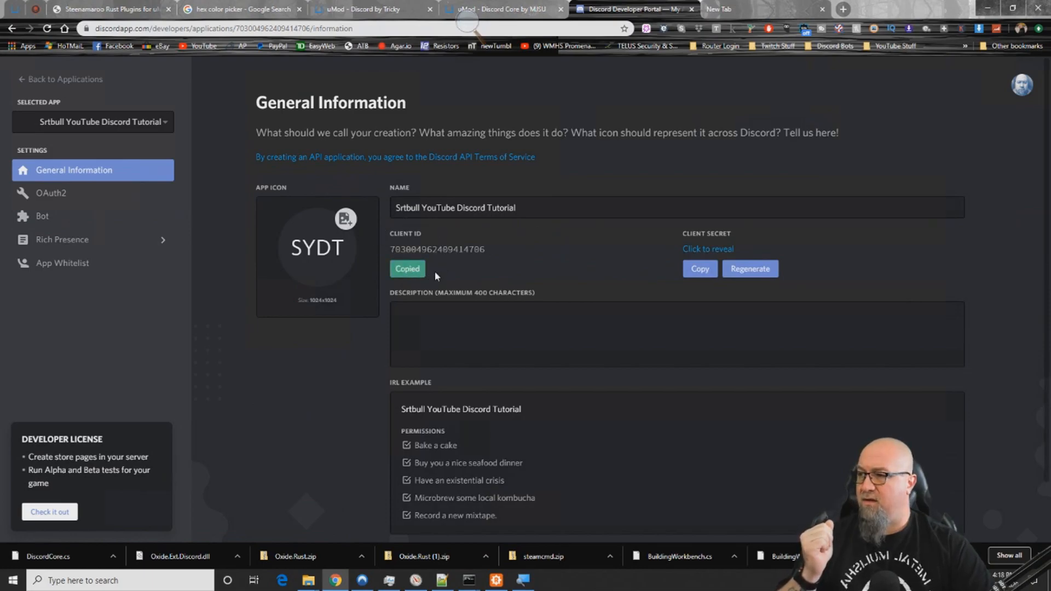
# - Replace the client ID in the authorization URL with the copied one and load the address
pyautogui.click(743, 5)
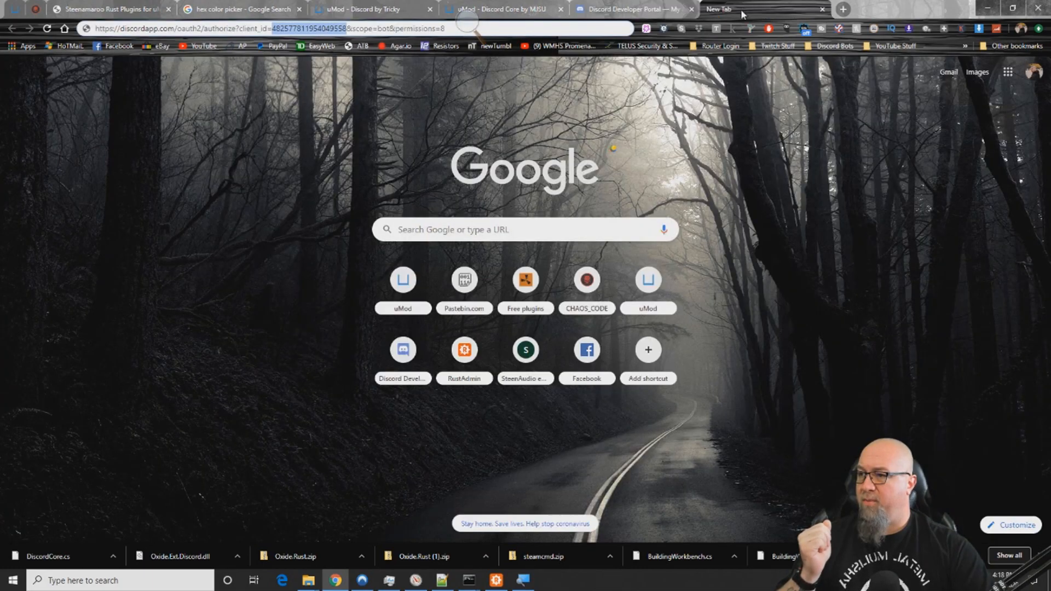
pyautogui.rightClick(307, 30)
pyautogui.click(334, 103)
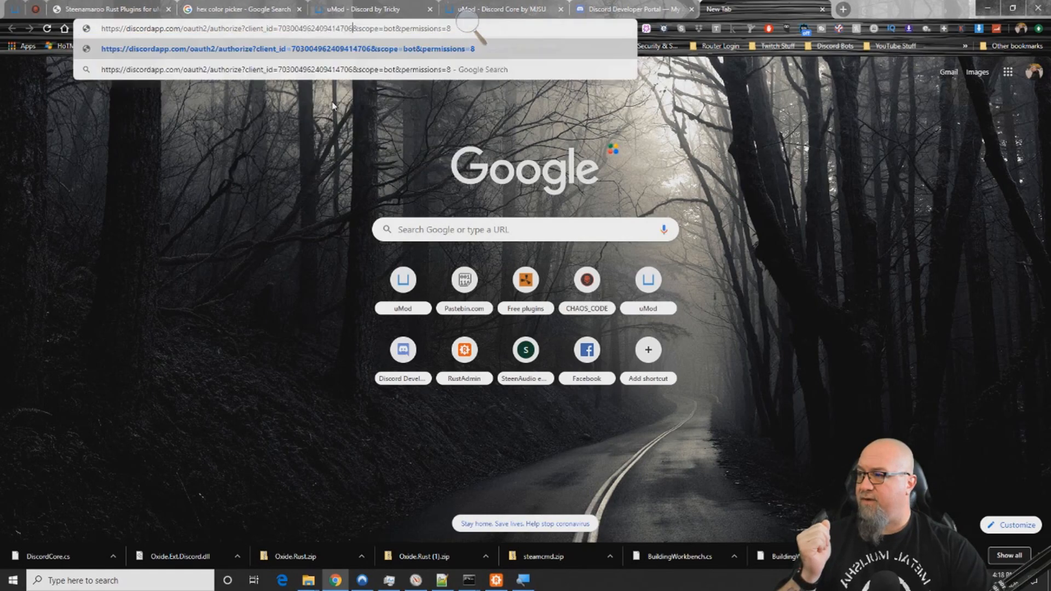
pyautogui.click(335, 107)
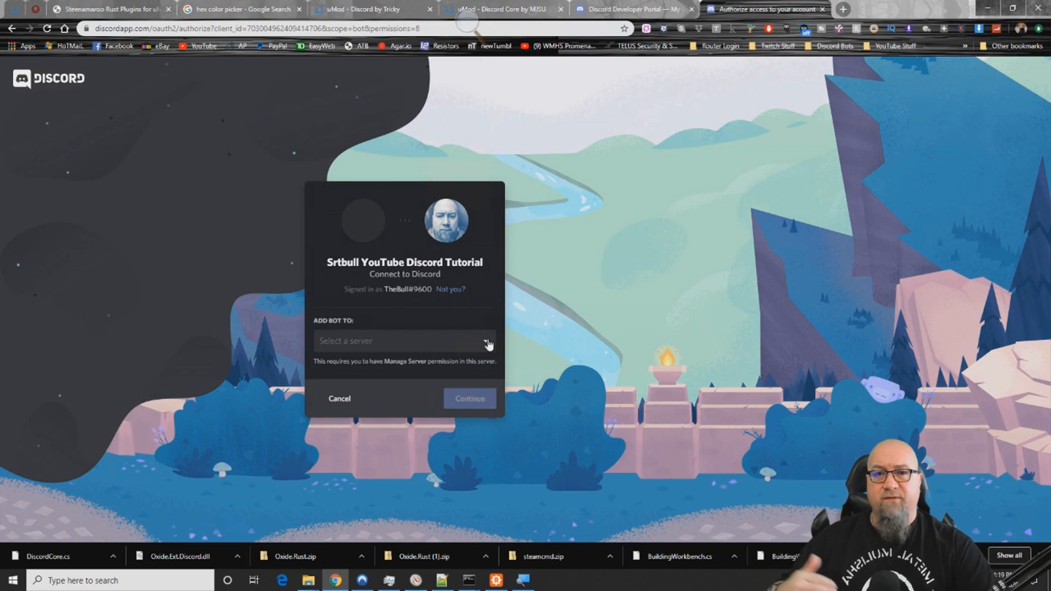
# - Authorize the bot on the BTS2 server with the Administrator permission and select it in Discord's member list
pyautogui.click(486, 342)
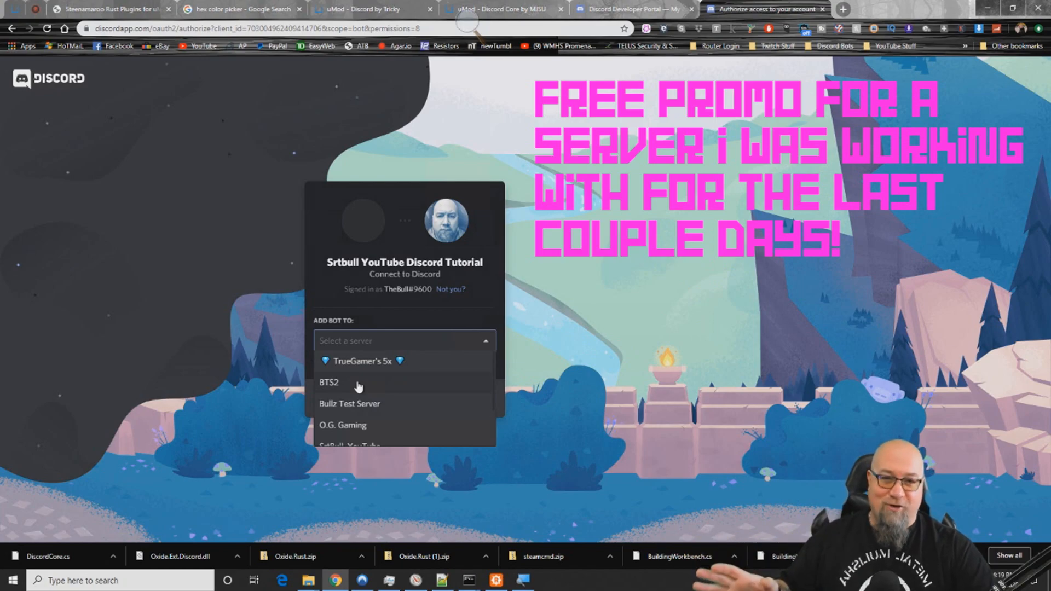
pyautogui.click(357, 386)
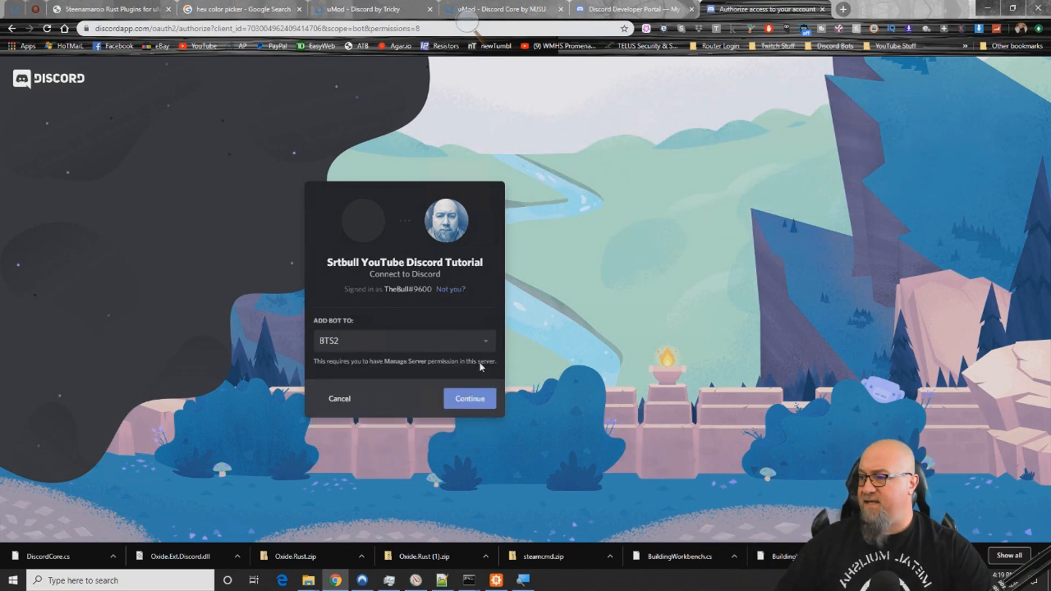
pyautogui.click(469, 402)
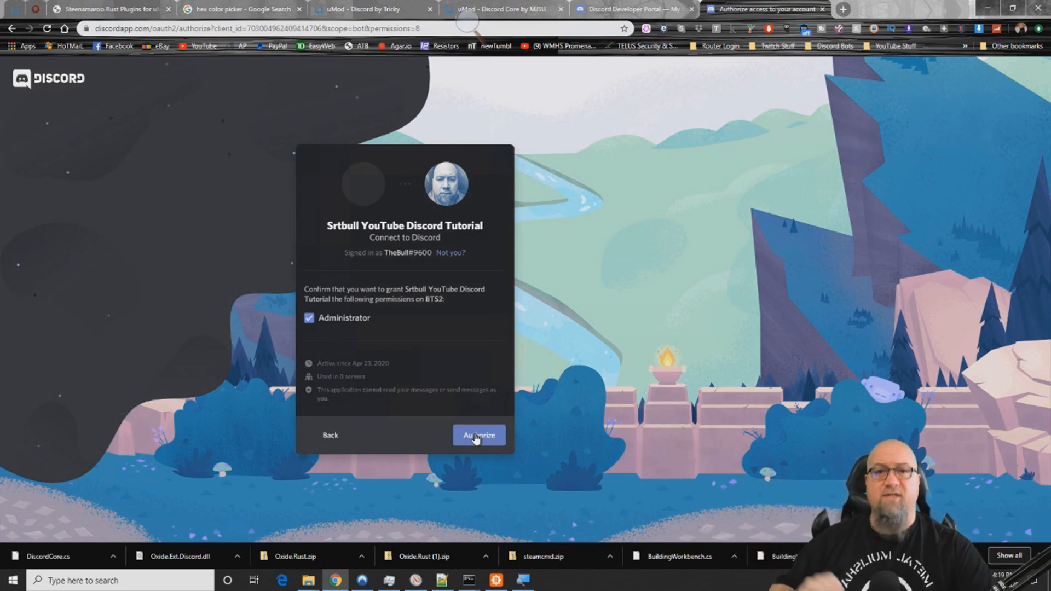
pyautogui.click(476, 436)
pyautogui.click(337, 372)
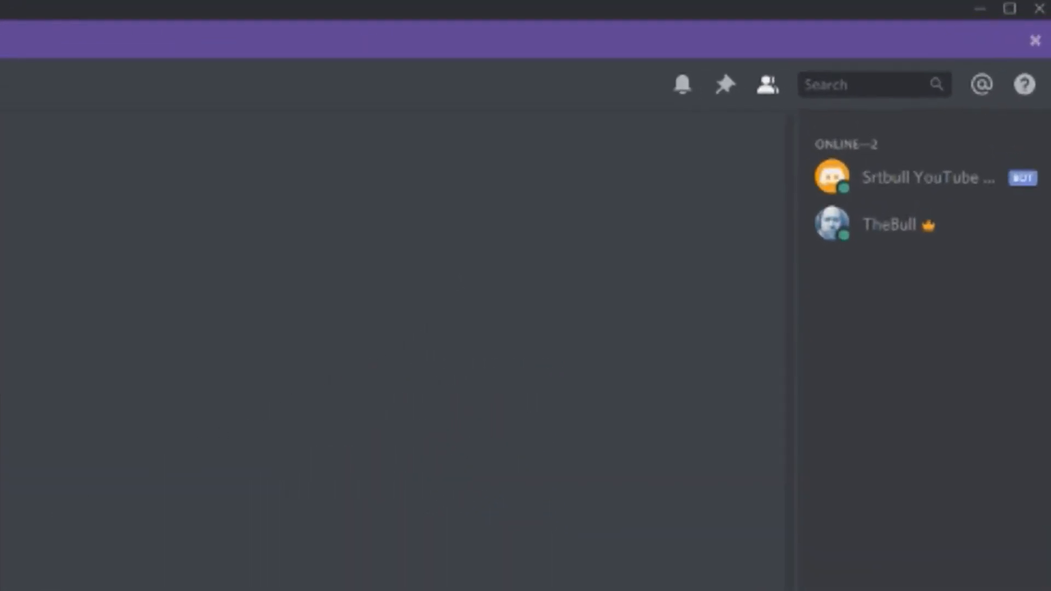
pyautogui.click(921, 177)
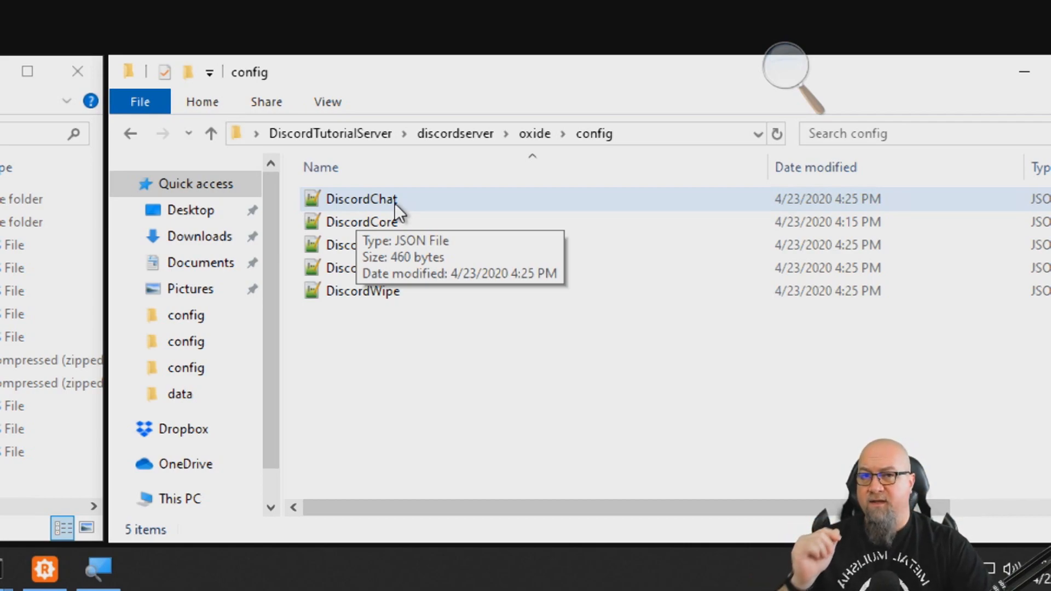
# - Open DiscordChat.json from the oxide config folder and set its Chat Channel name or id to the server-chat channel's ID copied from Discord
pyautogui.doubleClick(395, 203)
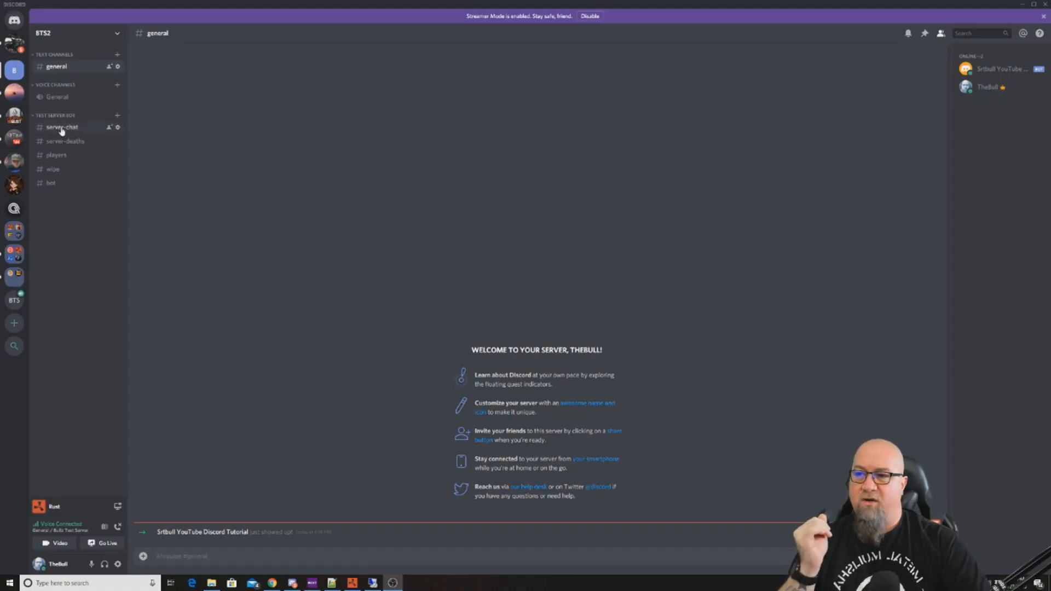
pyautogui.rightClick(62, 130)
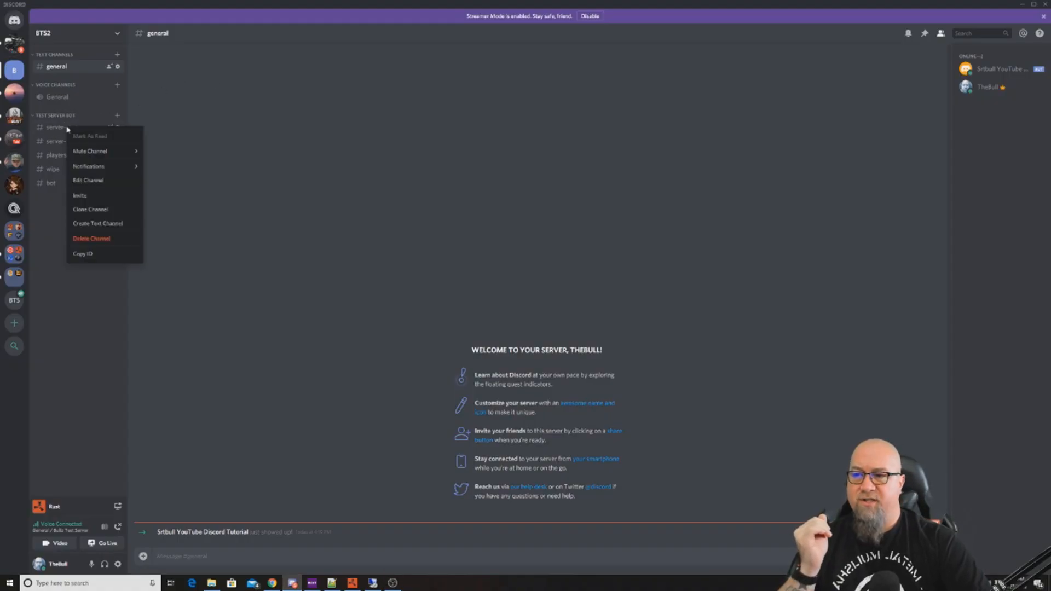
pyautogui.click(82, 254)
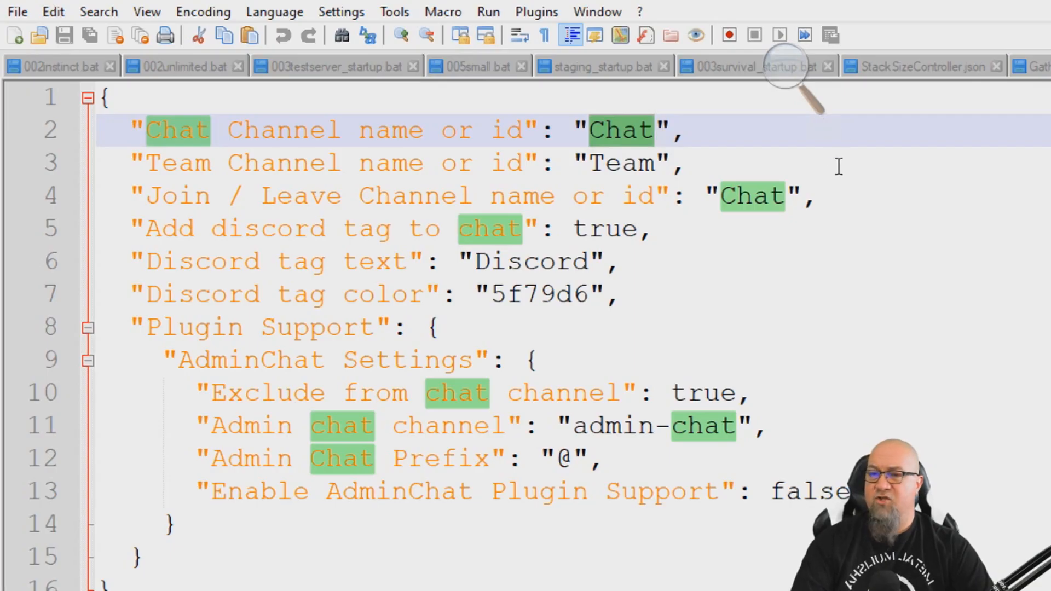
pyautogui.hotkey('ctrl', 'v')
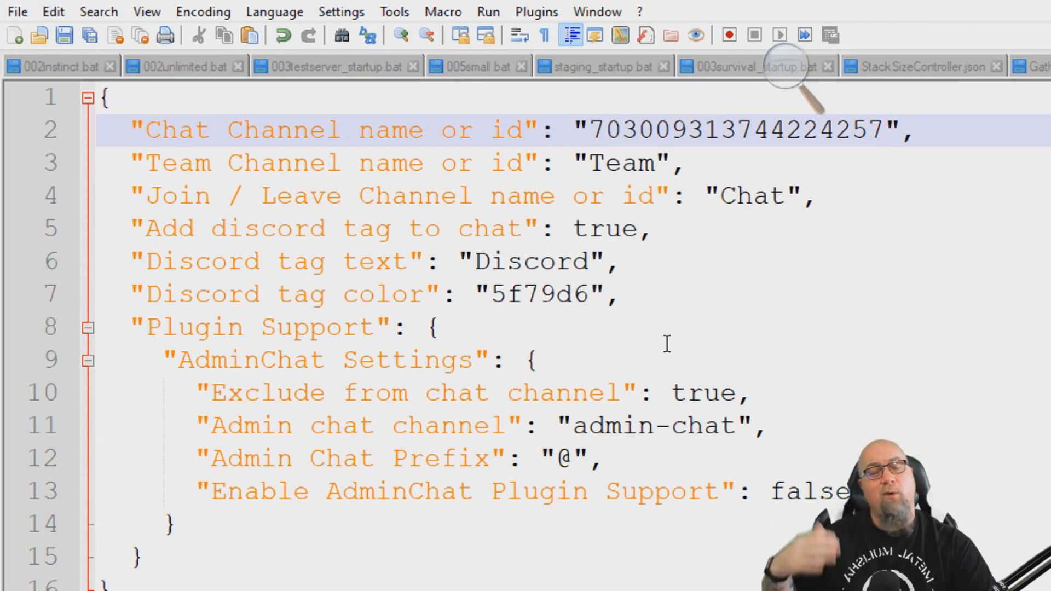
# - Copy the chat channel ID into the Join / Leave Channel name or id value in DiscordChat.json
pyautogui.doubleClick(583, 265)
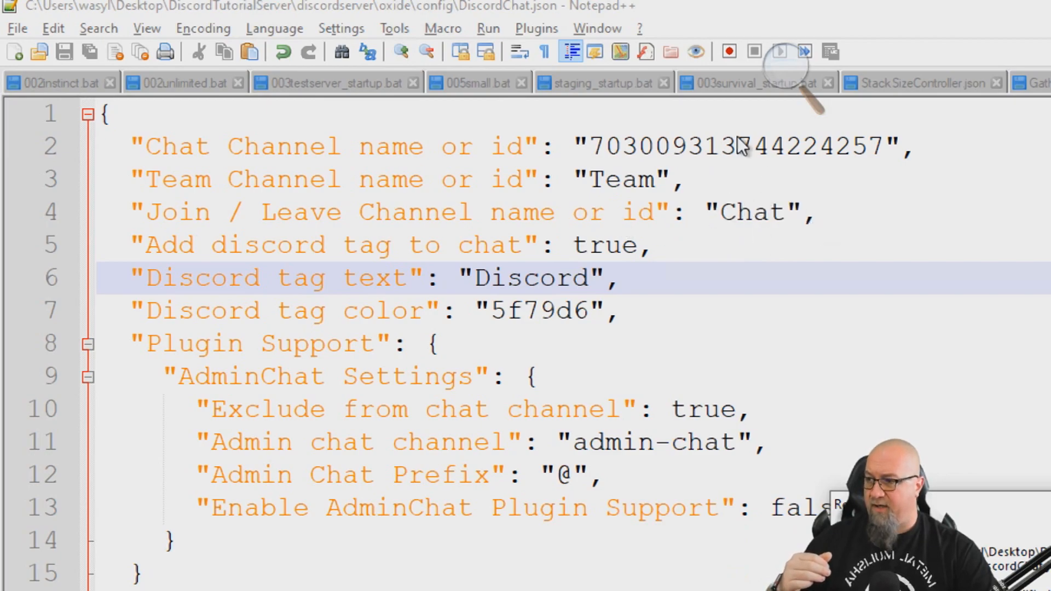
pyautogui.doubleClick(713, 161)
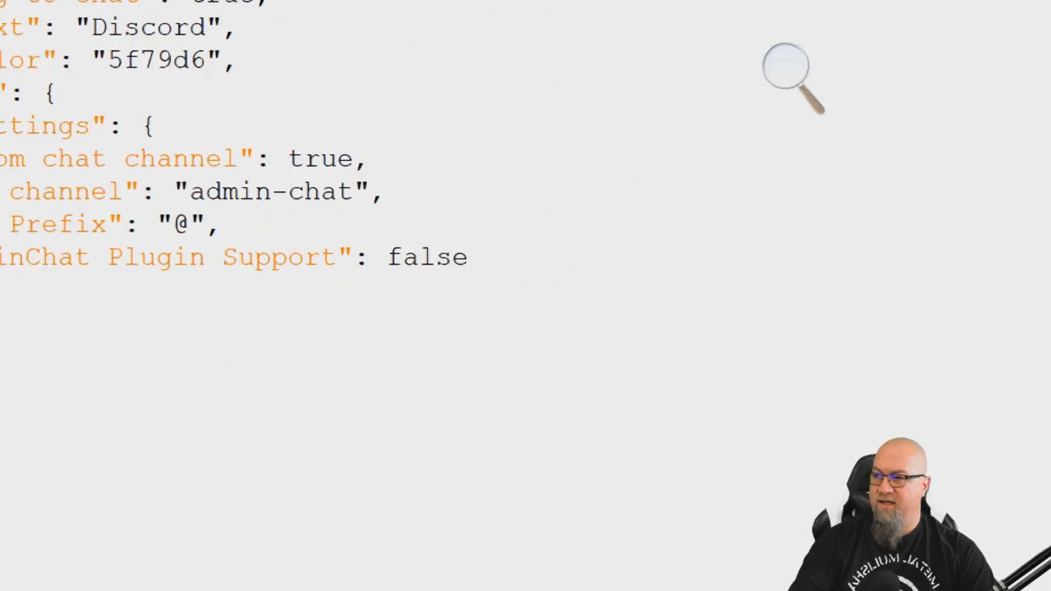
pyautogui.doubleClick(749, 177)
pyautogui.hotkey('ctrl', 'v')
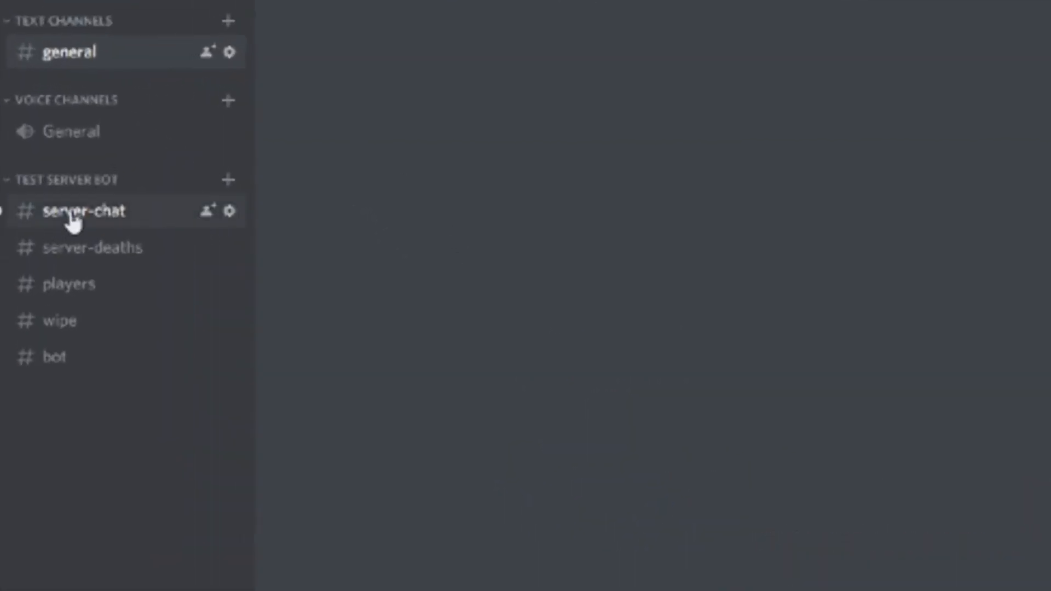
# - Open the server-chat channel in Discord to check the messages relayed from the Rust server
pyautogui.click(71, 216)
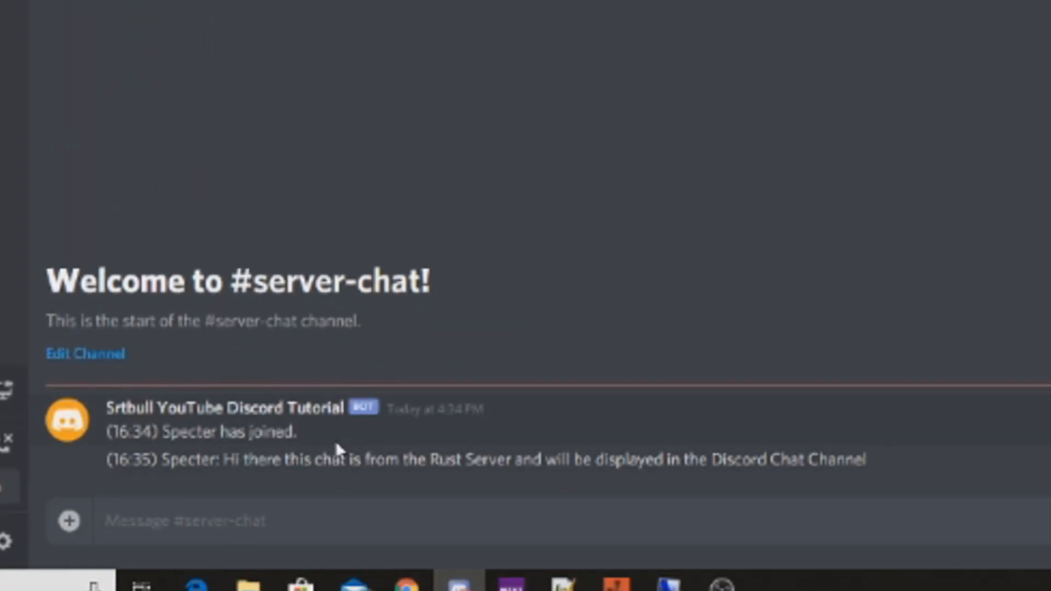
# - Highlight the chat message relayed from the Rust server in the server-chat channel
pyautogui.moveTo(220, 462); pyautogui.dragTo(887, 474)
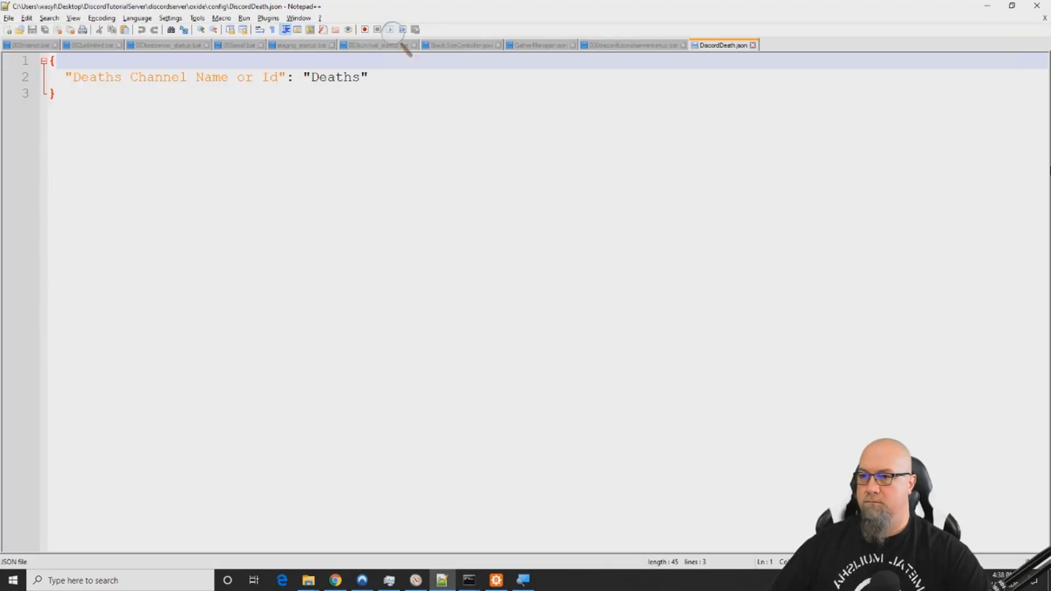
# - Paste the copied channel ID as the Deaths Channel Name or Id in DiscordDeath.json and reload the DiscordDeath plugin in the server console
pyautogui.hotkey('ctrl', 'v')
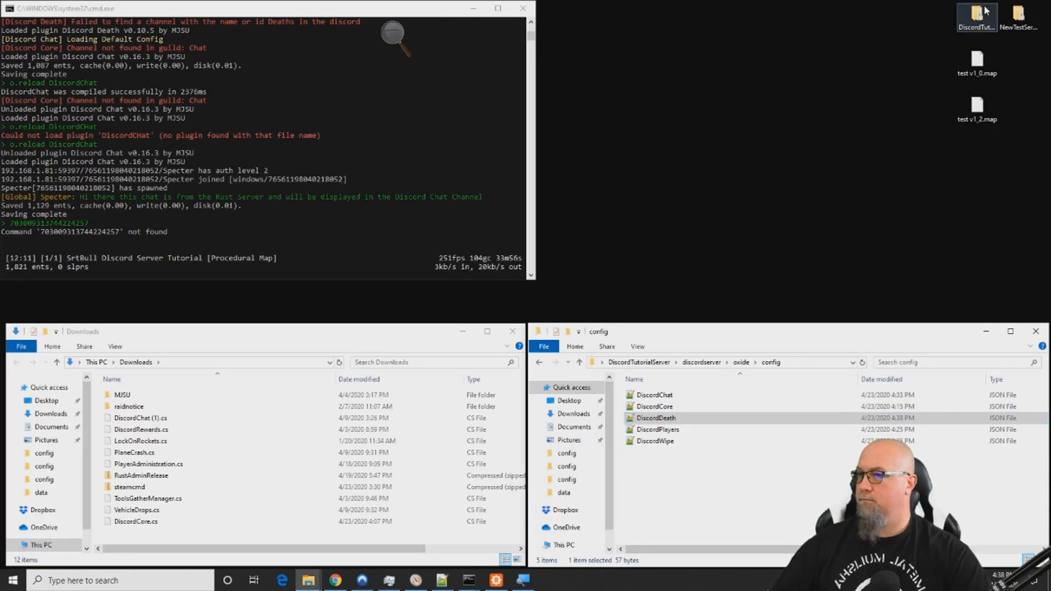
pyautogui.write('o.reload DiscordDeaths')
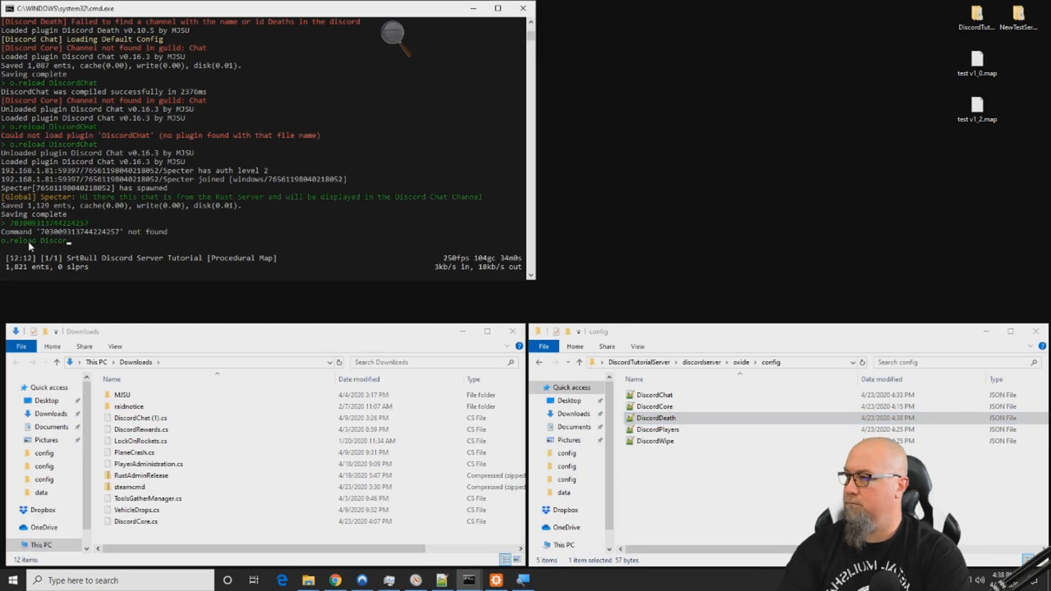
pyautogui.press('Return')
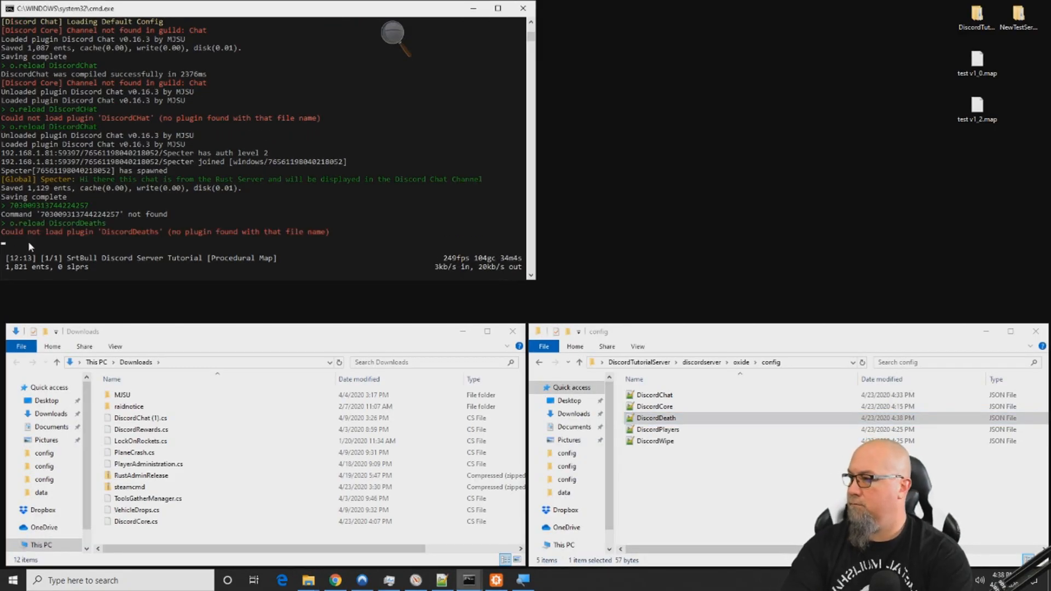
pyautogui.write('o.reload DiscordDeath')
pyautogui.press('Return')
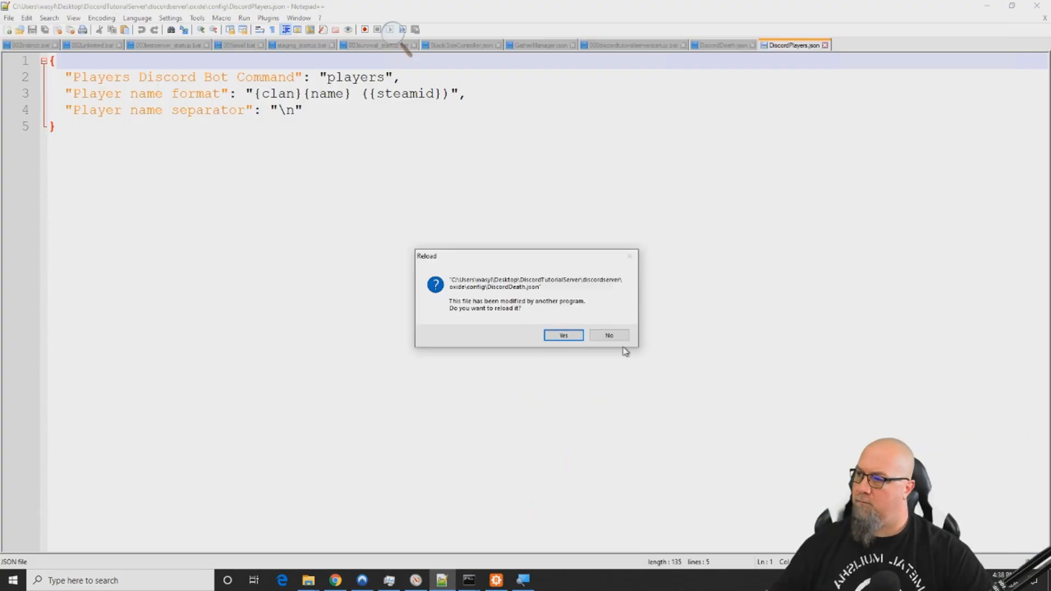
# - Open DiscordPlayers.json to view its settings, and close it again
pyautogui.click(563, 338)
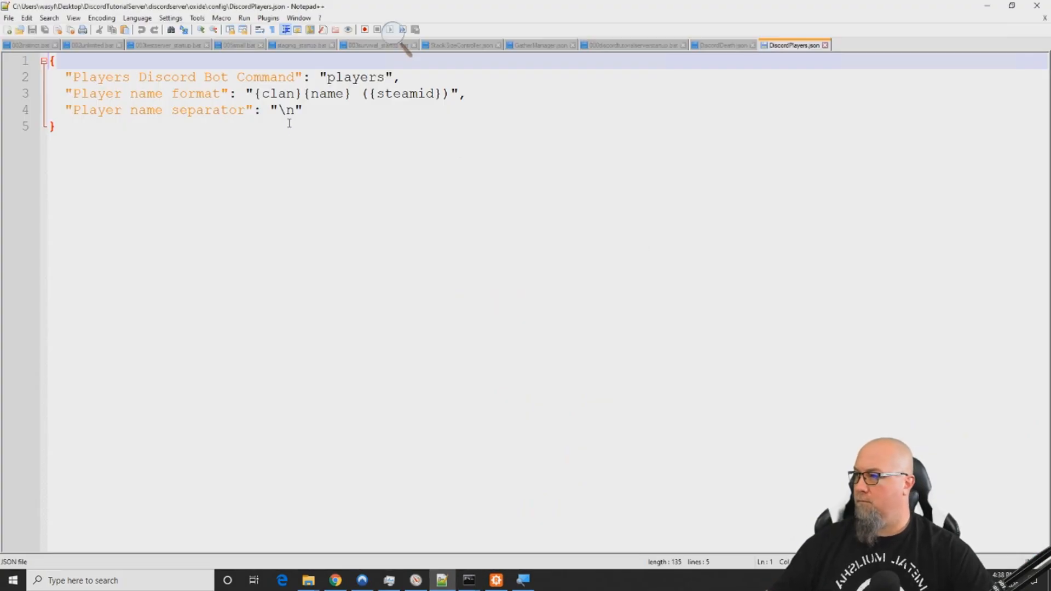
pyautogui.click(825, 45)
pyautogui.click(988, 6)
pyautogui.doubleClick(669, 443)
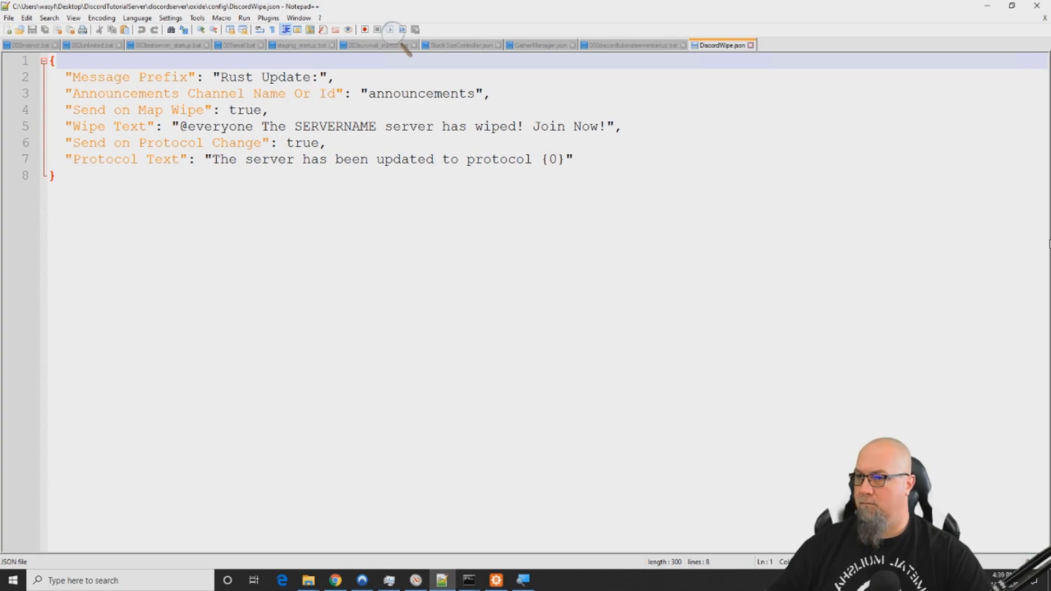
pyautogui.doubleClick(427, 94)
pyautogui.hotkey('ctrl', 'v')
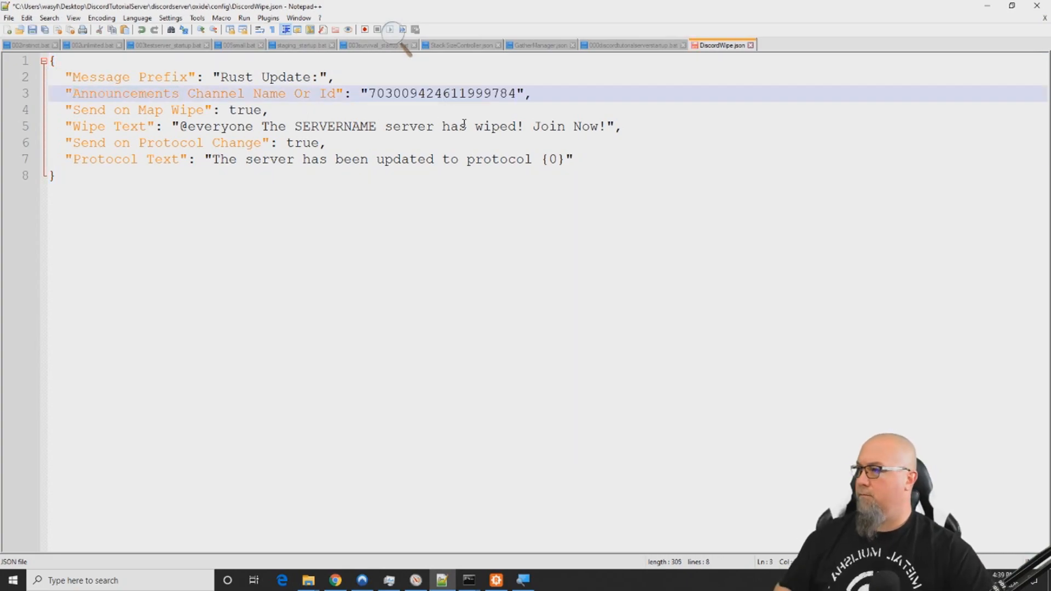
pyautogui.doubleClick(328, 127)
pyautogui.write('Srtbull Discord Tutorial Server')
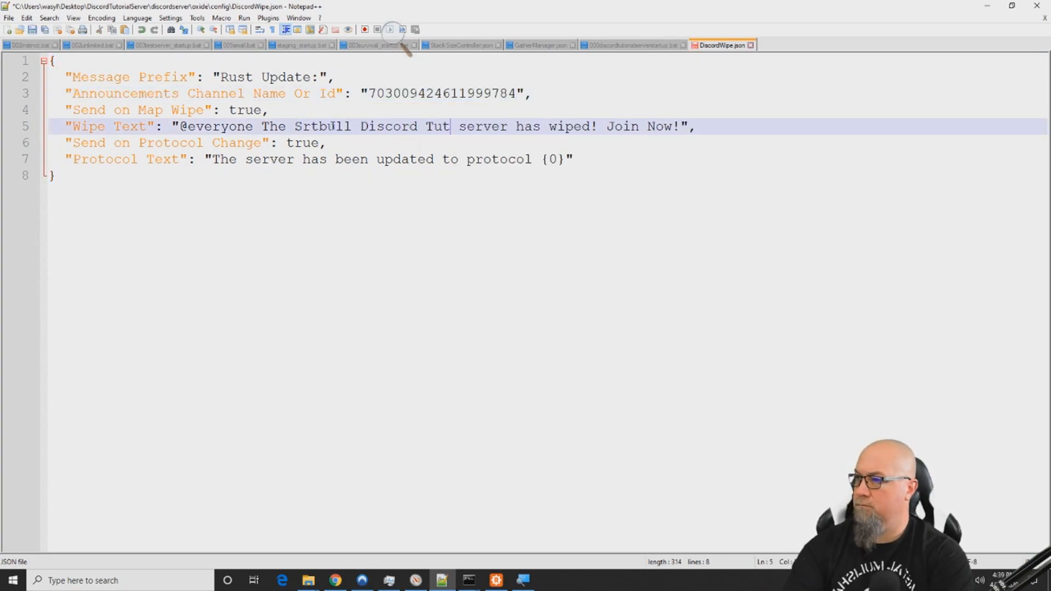
pyautogui.press('Delete')
pyautogui.press('Delete')
pyautogui.press('Delete')
pyautogui.press('Delete')
pyautogui.press('Delete')
pyautogui.press('Delete')
pyautogui.press('Delete')
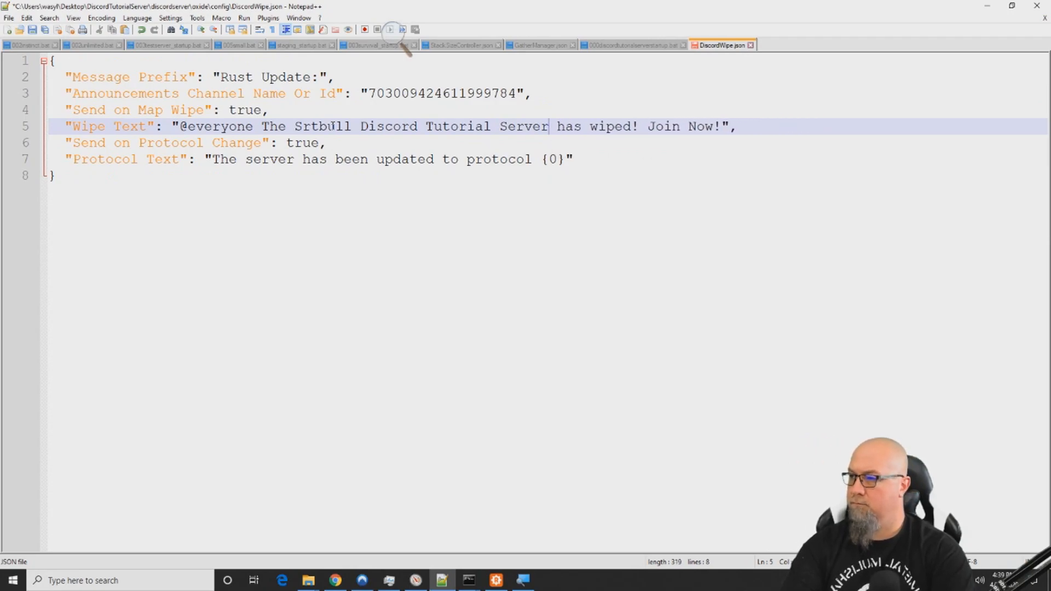
pyautogui.hotkey('ctrl', 's')
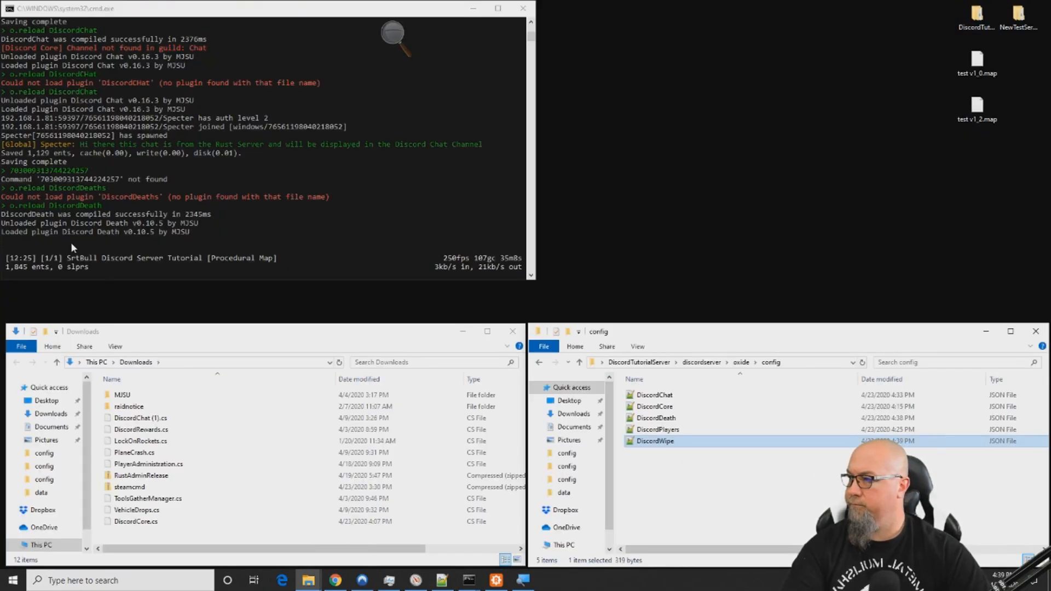
# - Reload the DiscordWipe plugin in the server console and open the wipe channel in Discord
pyautogui.write('DiscordWipe')
pyautogui.press('Return')
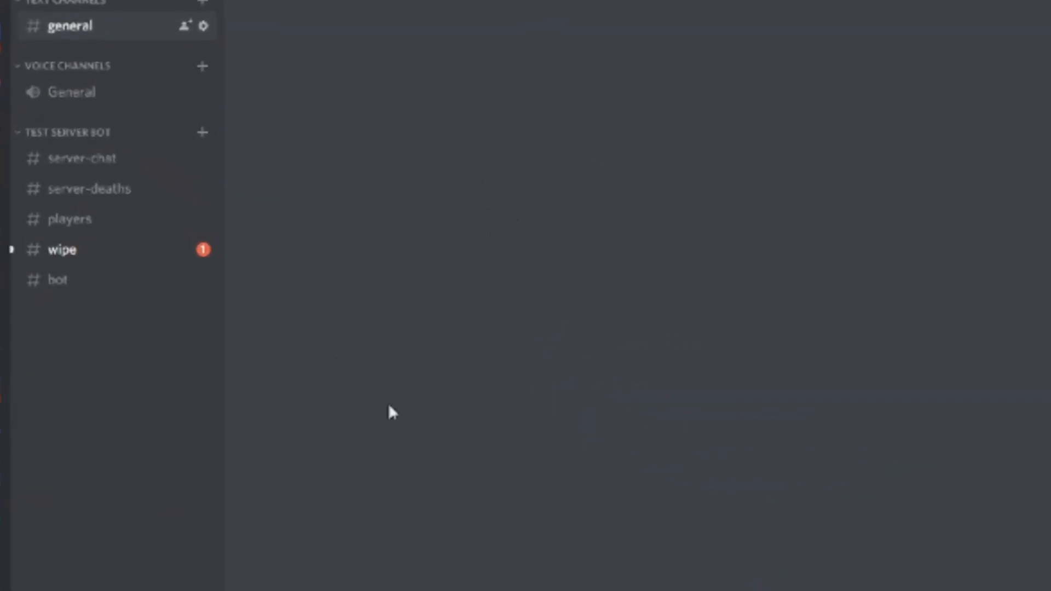
pyautogui.click(57, 250)
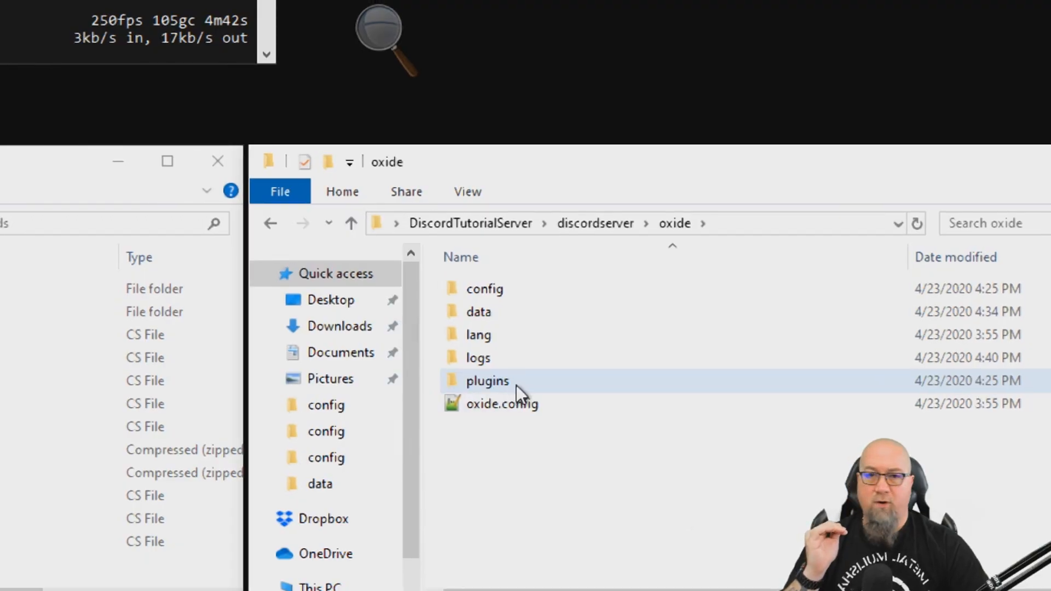
# - Open DiscordPlayers.json from the oxide config folder, remove ({steamid}) from the Player name format value, and save the file
pyautogui.doubleClick(497, 289)
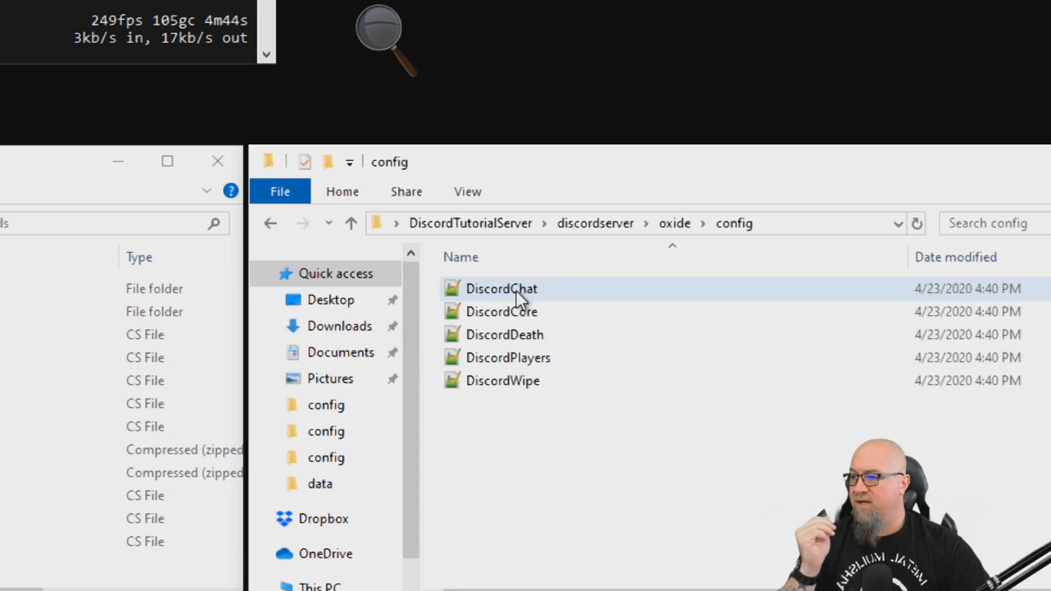
pyautogui.doubleClick(521, 360)
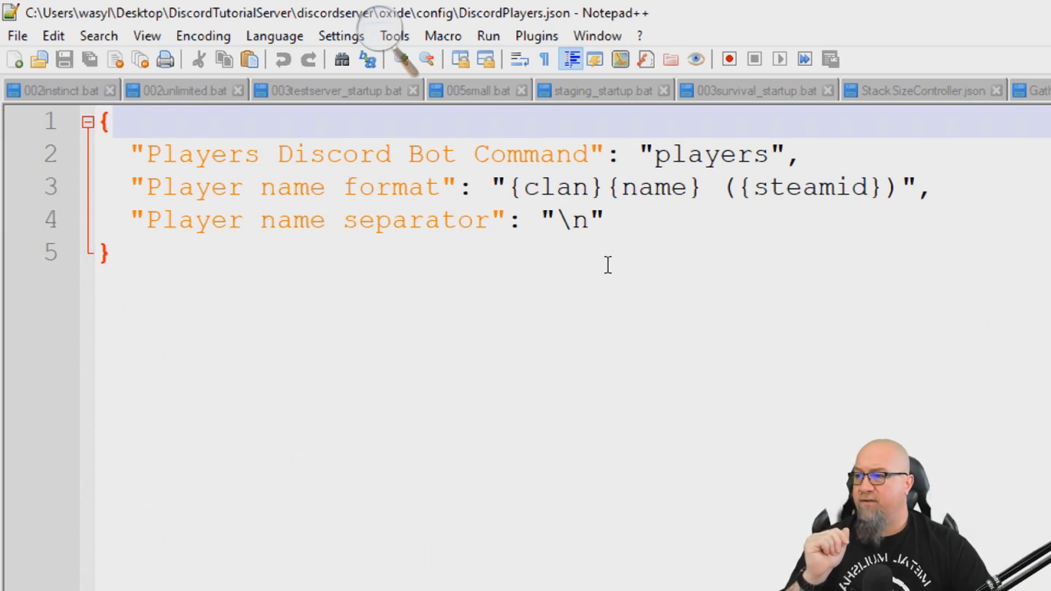
pyautogui.moveTo(655, 154); pyautogui.dragTo(768, 155)
pyautogui.click(750, 254)
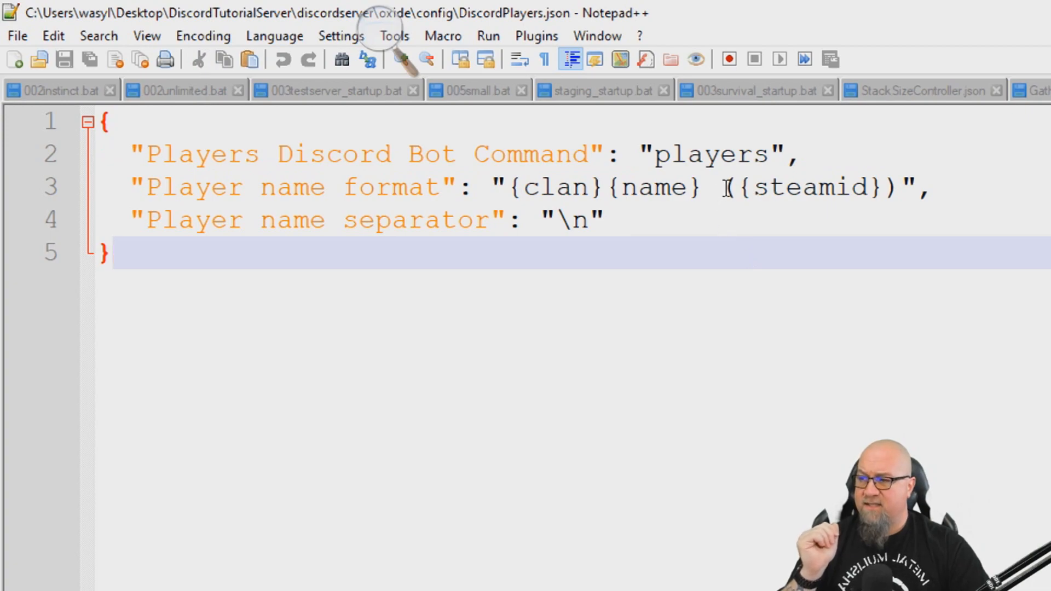
pyautogui.click(711, 189)
pyautogui.moveTo(711, 189); pyautogui.dragTo(895, 205)
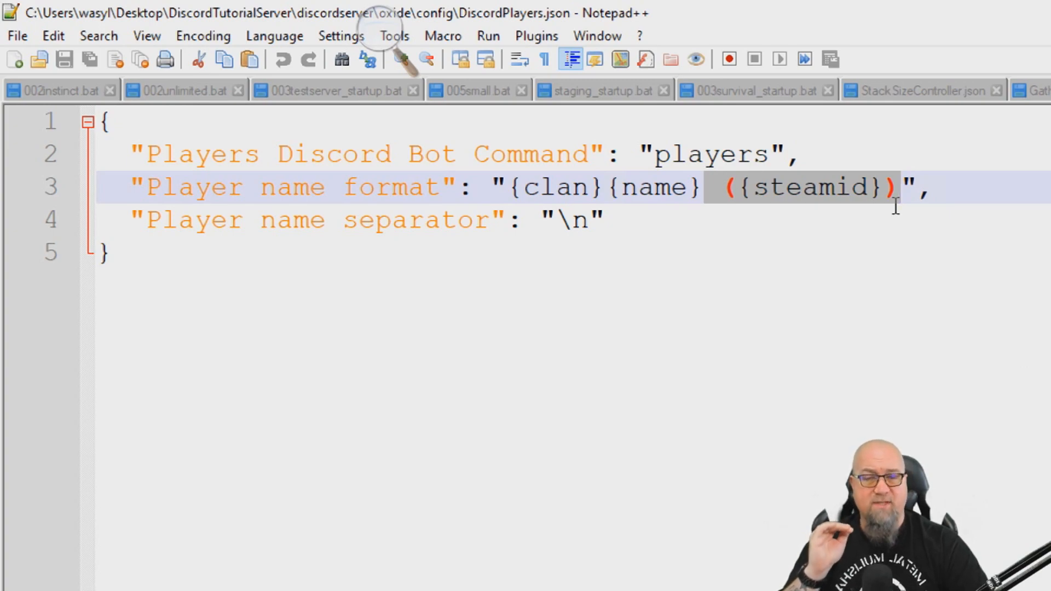
pyautogui.press('Delete')
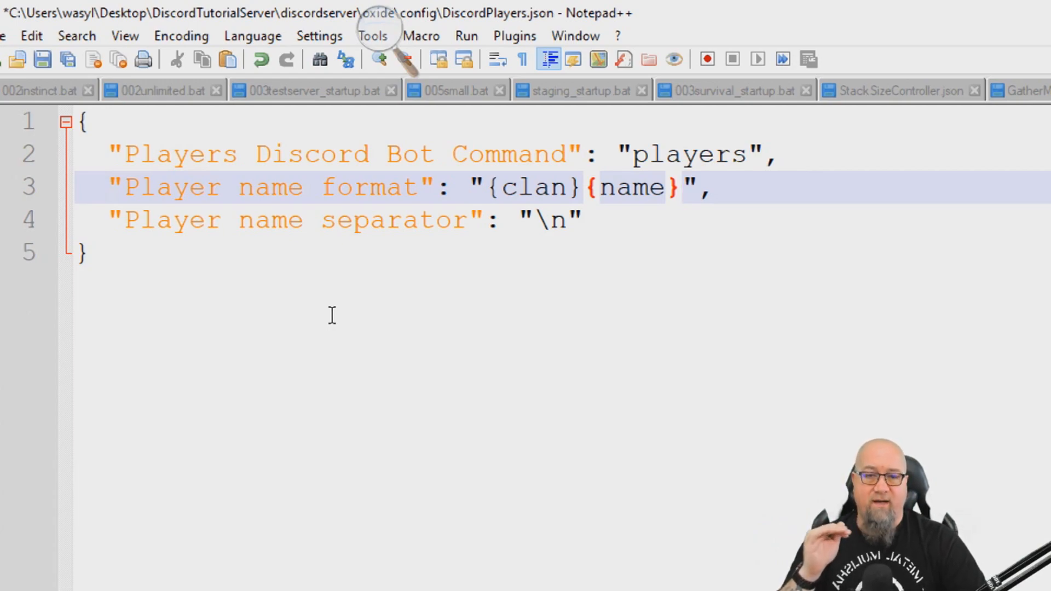
pyautogui.click(48, 58)
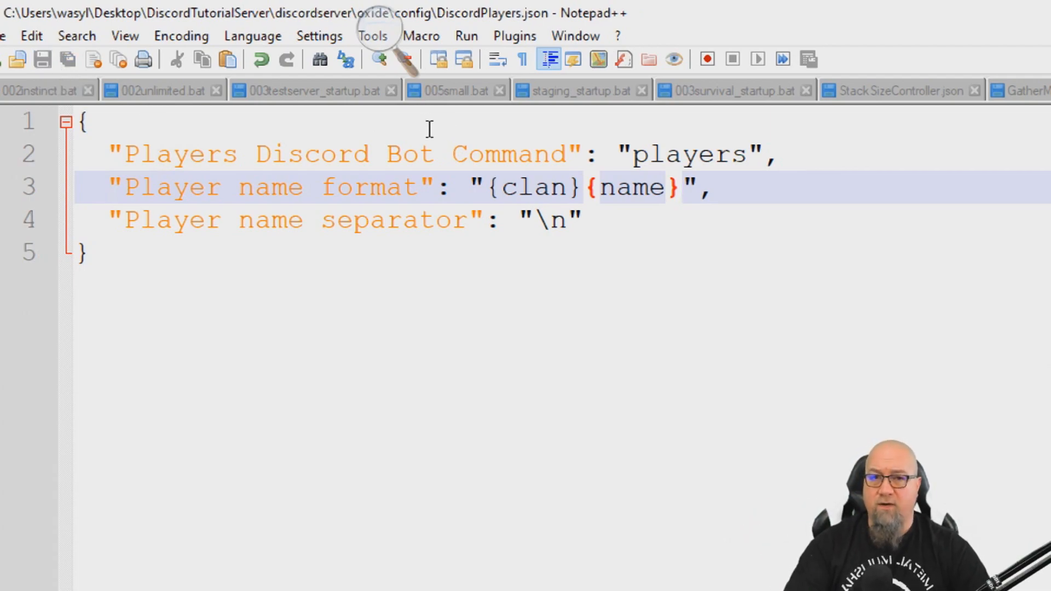
# - Switch to Discord and send the /players command in the bot channel
pyautogui.hotkey('alt', 'Tab')
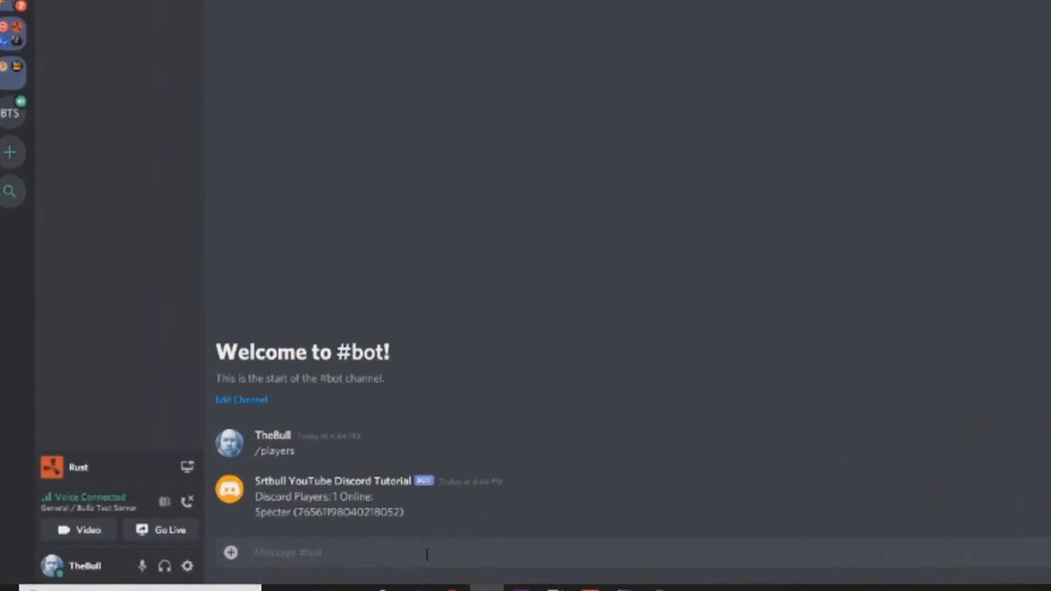
pyautogui.write('/players')
pyautogui.press('Return')
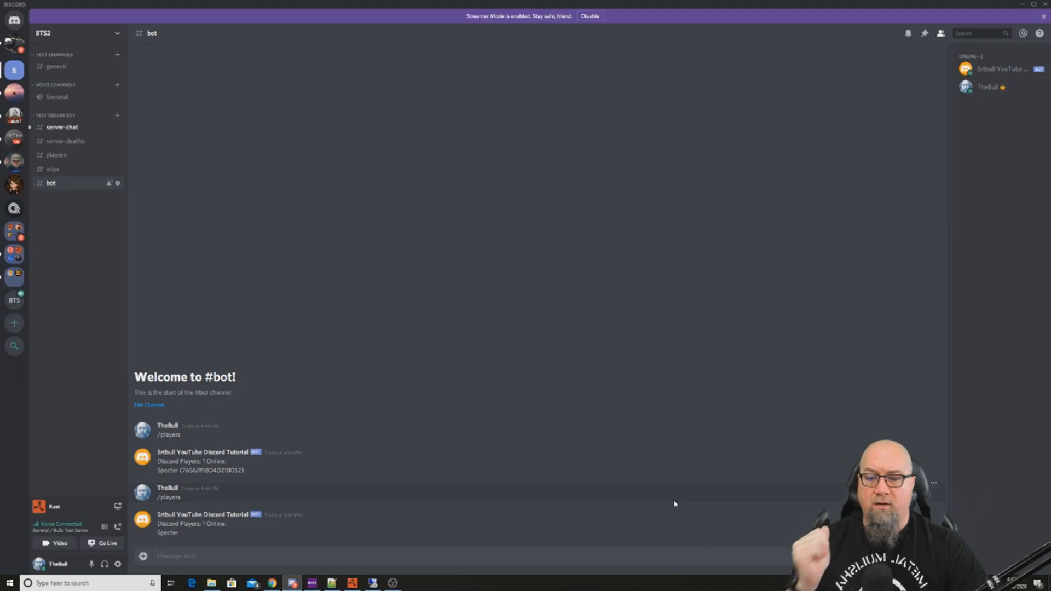
# - Switch to Rust, walk the character along the beach to the boar to trigger a death message, and return to Discord
pyautogui.hotkey('alt', 'Tab')
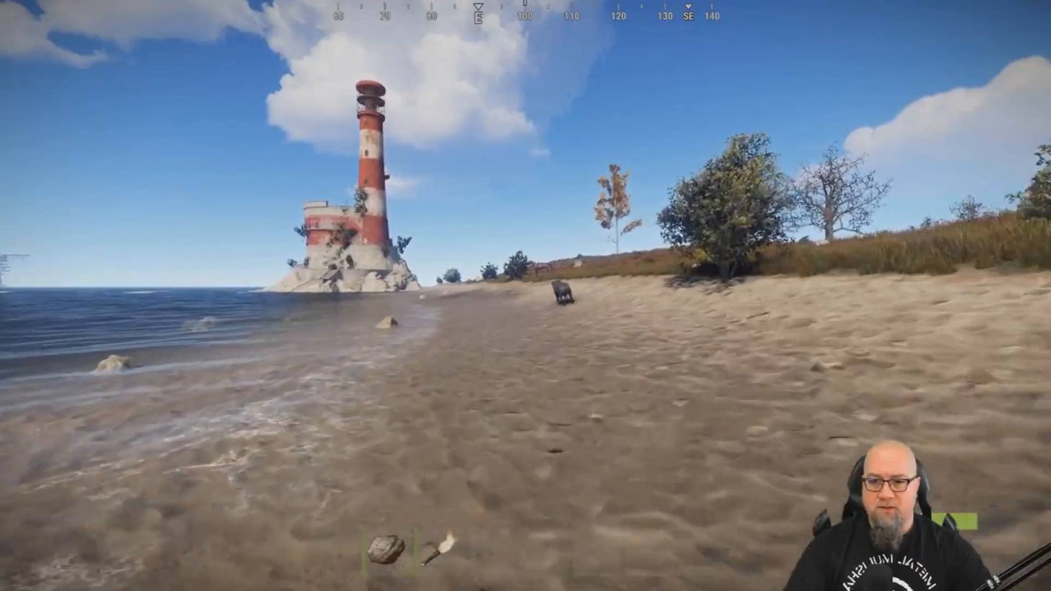
pyautogui.press('w')
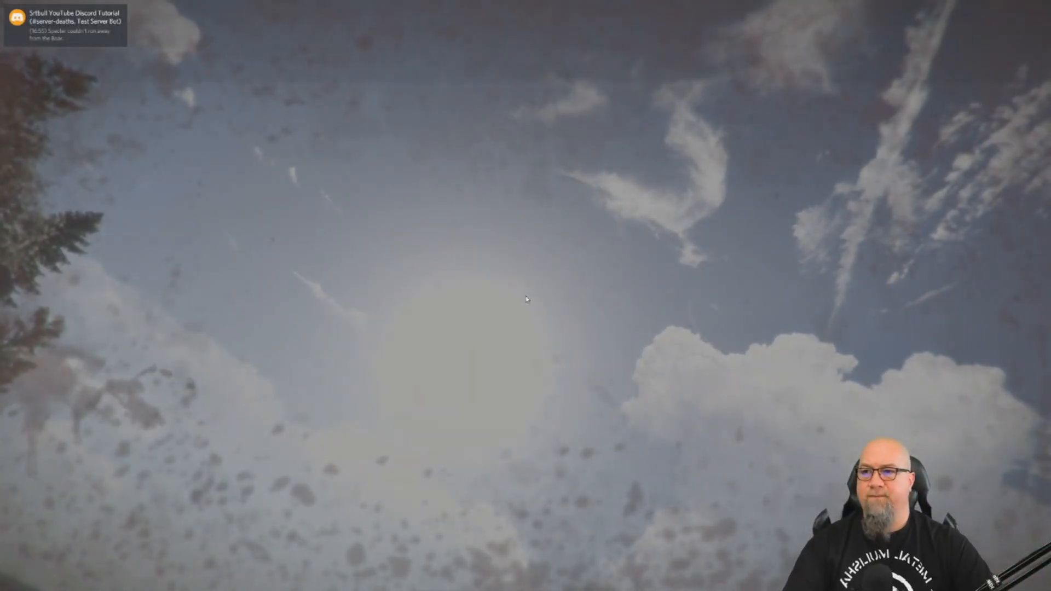
pyautogui.hotkey('alt', 'Tab')
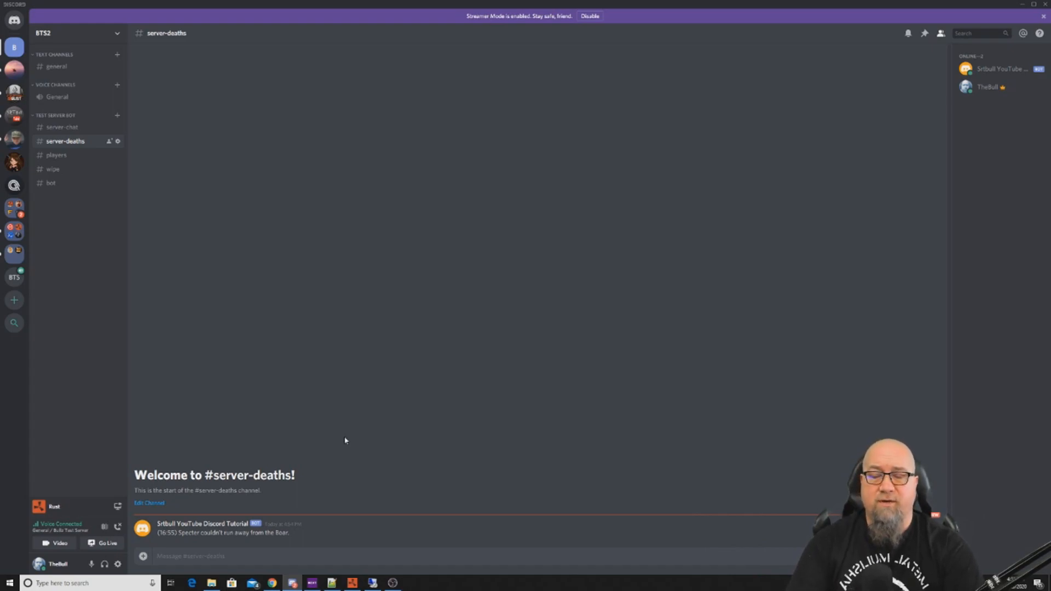
# - Open the bot channel and send the /players command again
pyautogui.click(50, 187)
pyautogui.write('/players')
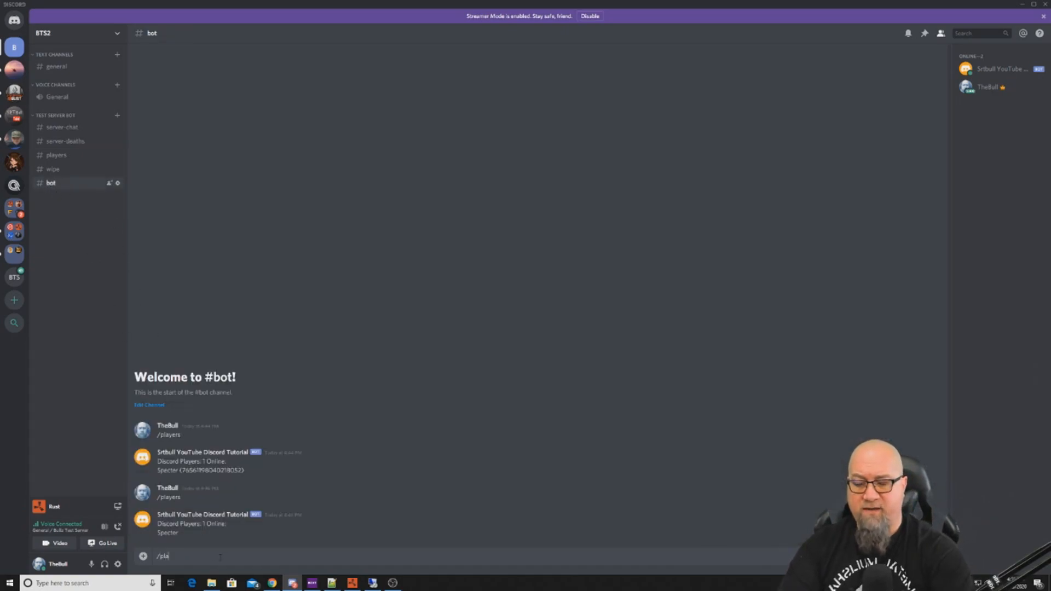
pyautogui.press('Return')
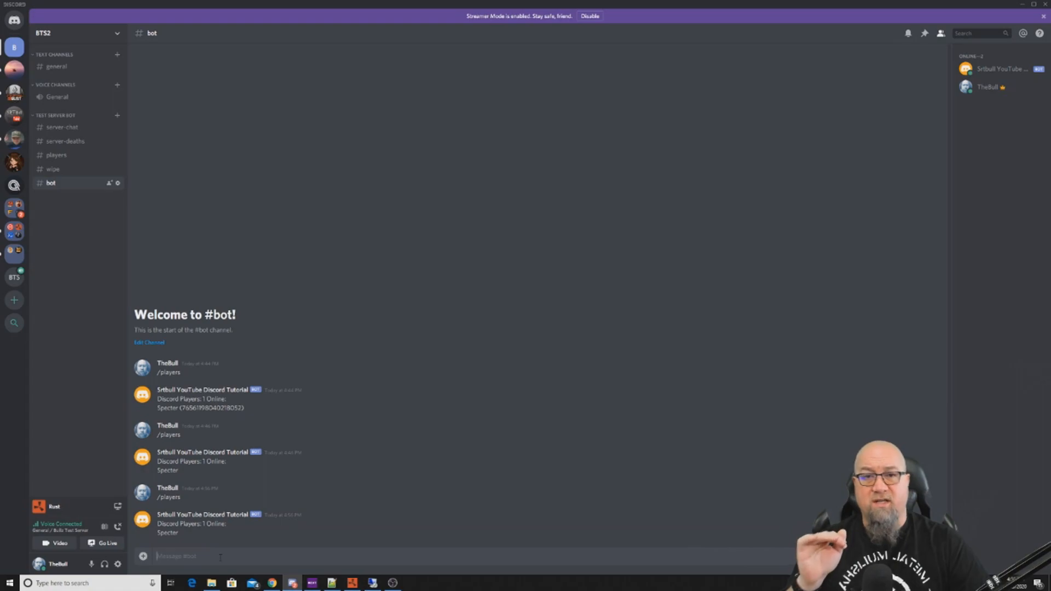
# - Send the /players command in the server-deaths channel and open the bot's direct message
pyautogui.click(65, 143)
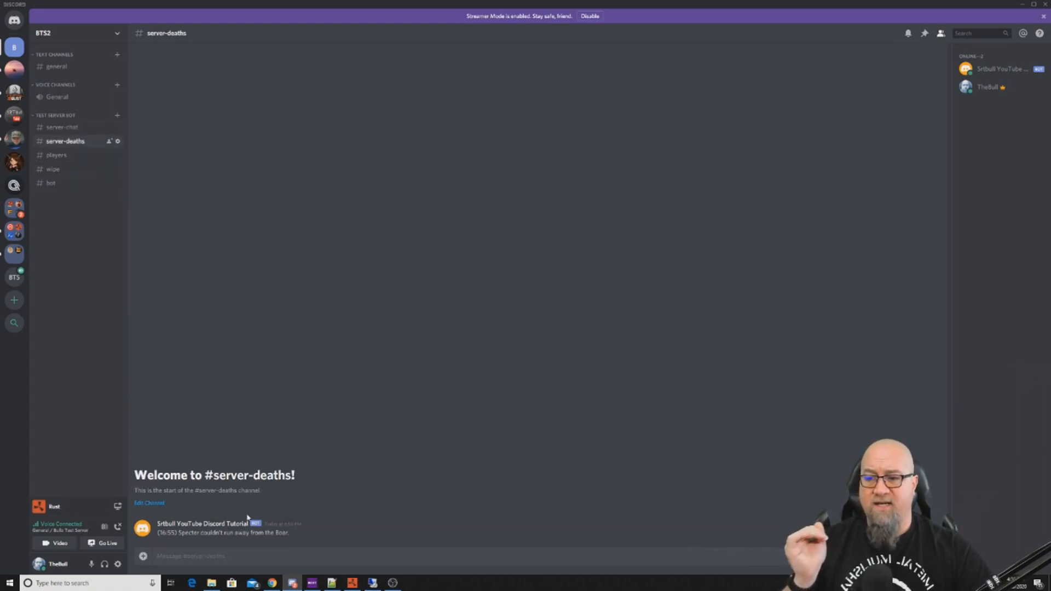
pyautogui.write('/players')
pyautogui.press('Return')
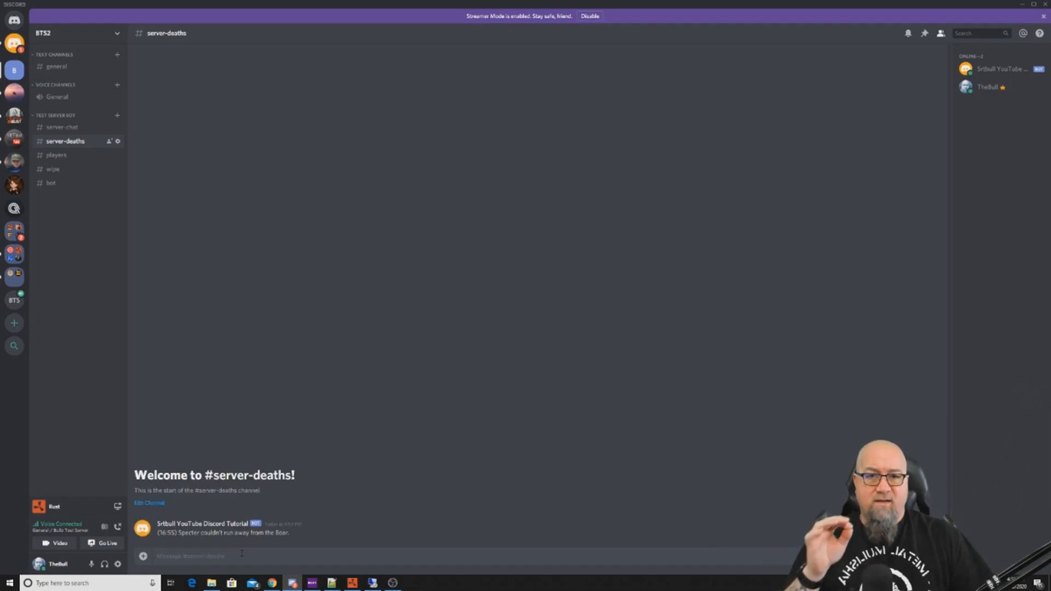
pyautogui.click(14, 43)
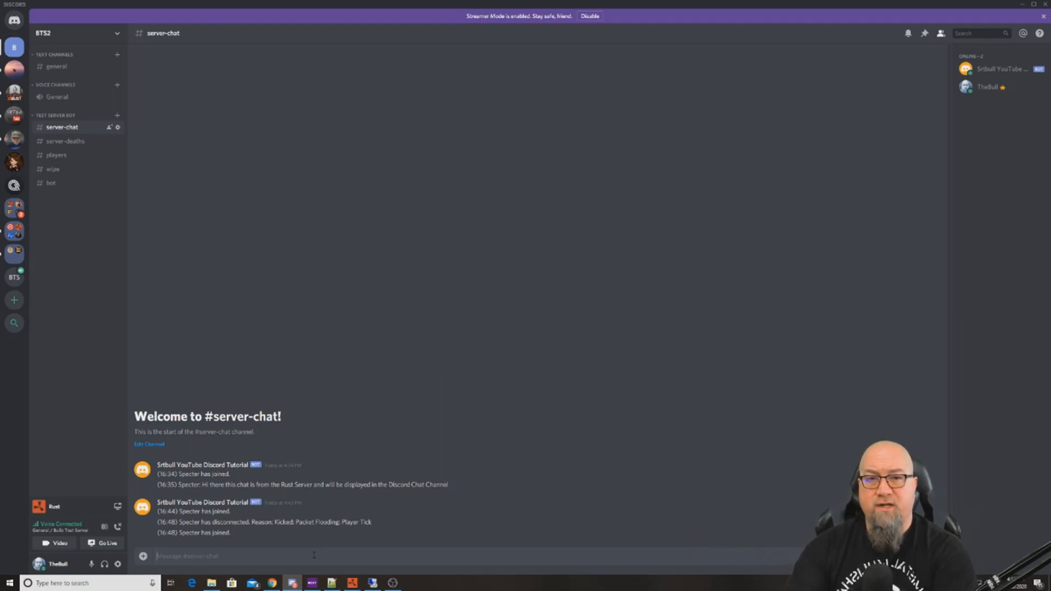
# - Send a "Hi there" message in the server-chat channel and switch to Rust to check the in-game chat
pyautogui.write('Hi there')
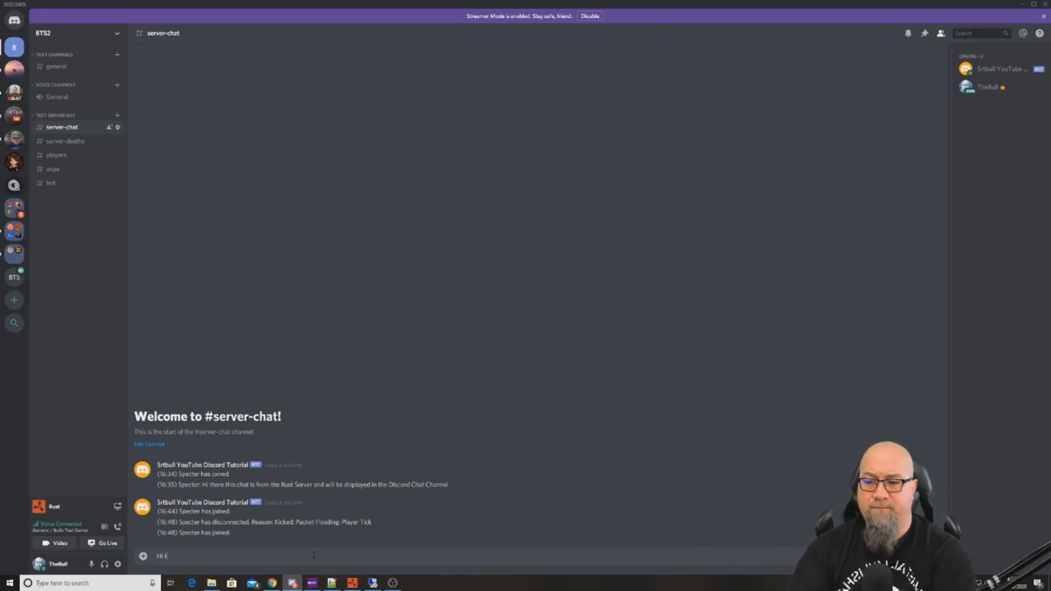
pyautogui.press('Return')
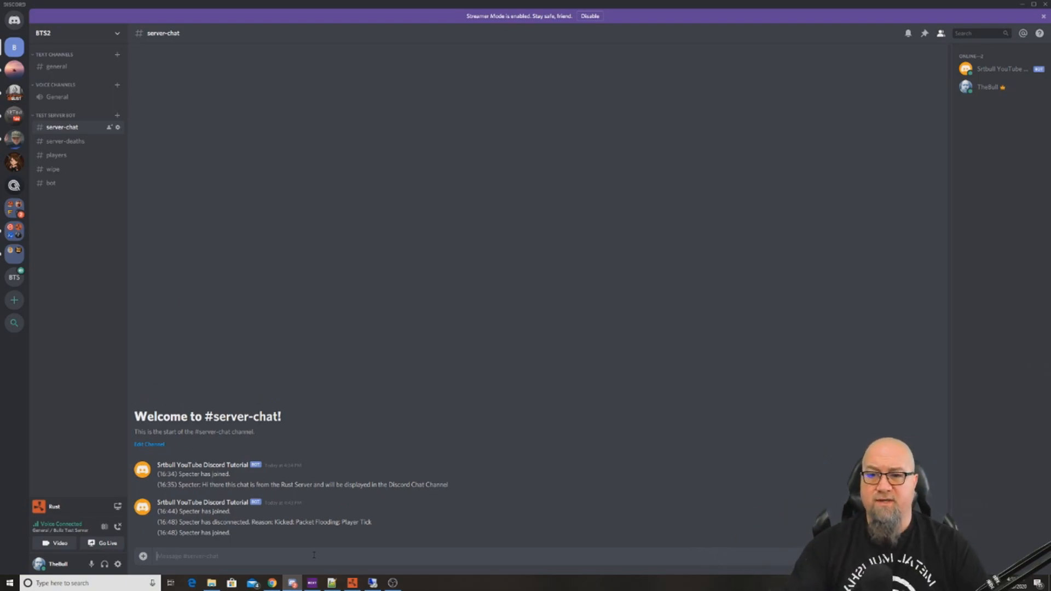
pyautogui.hotkey('alt', 'Tab')
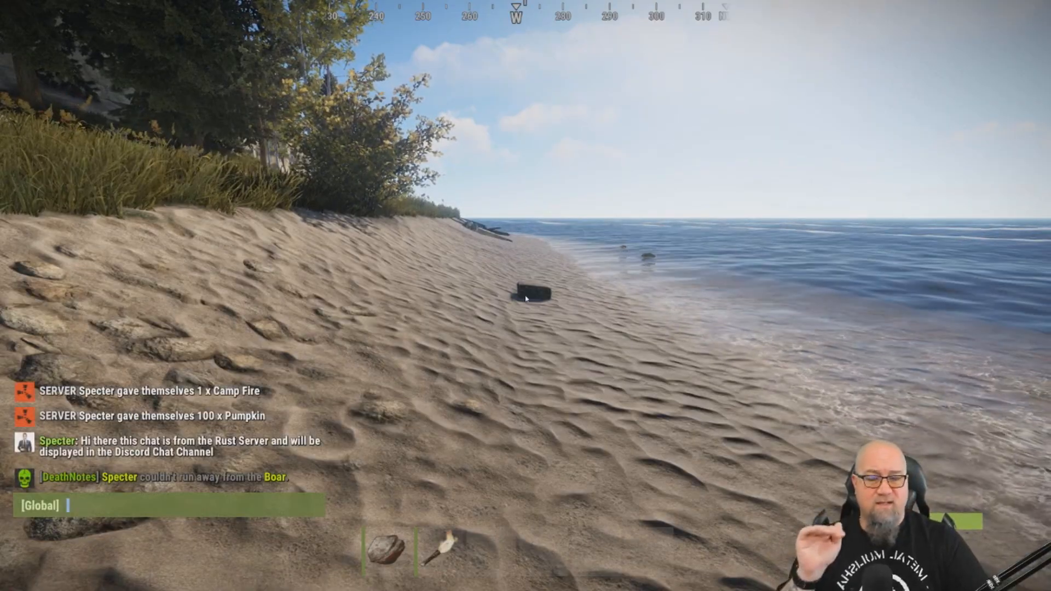